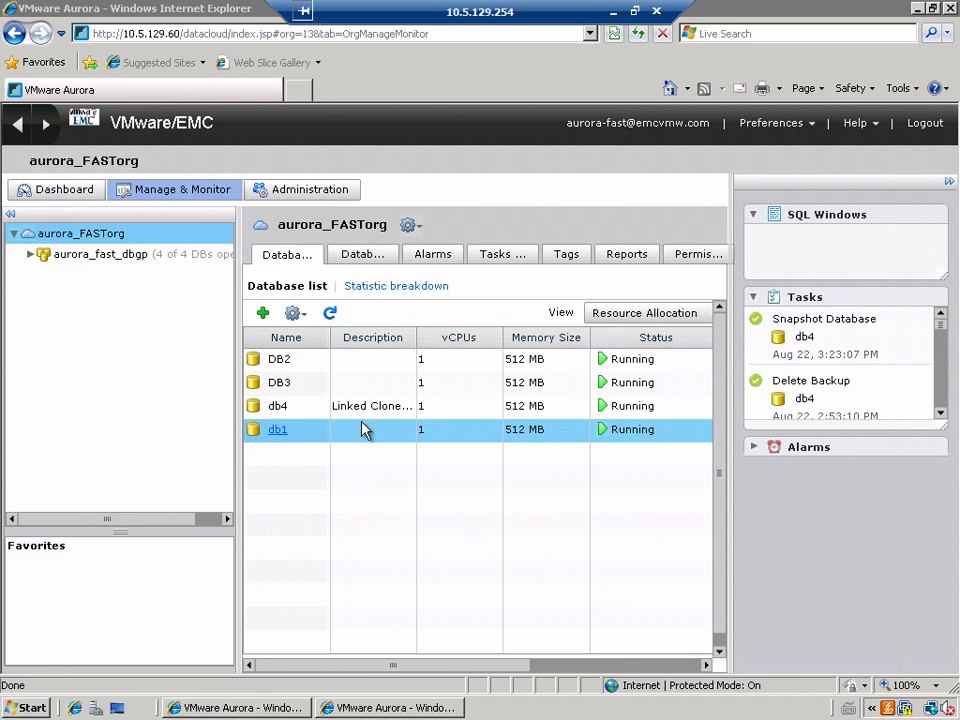
Start a new database named DB5 in the aurora_fast_dbgp database group
left_click(263, 314)
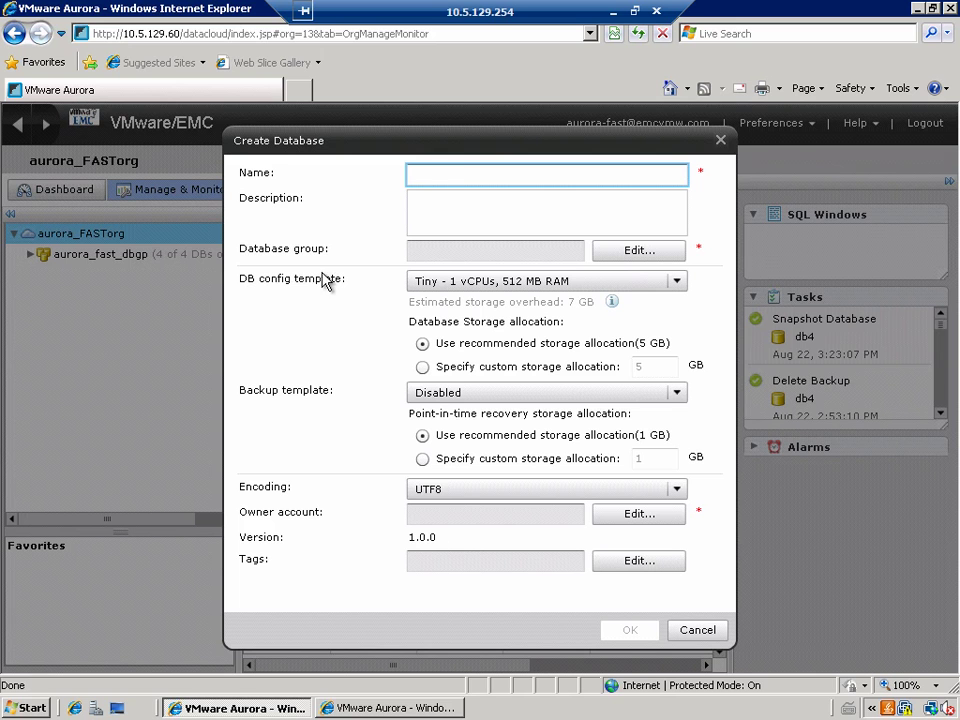
type("DB5")
left_click(451, 250)
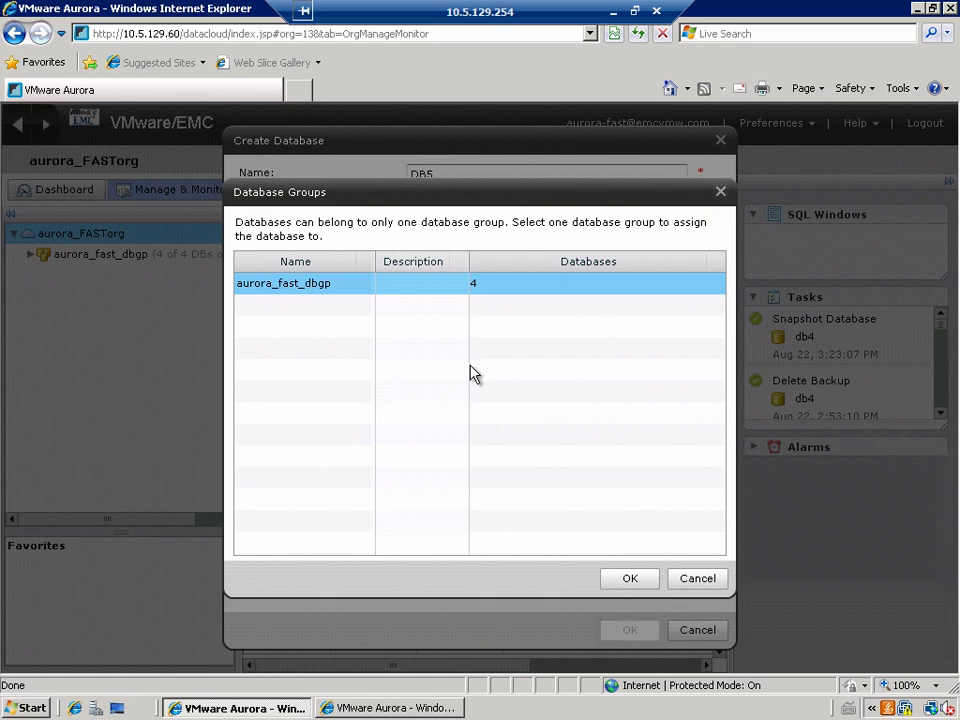
left_click(627, 578)
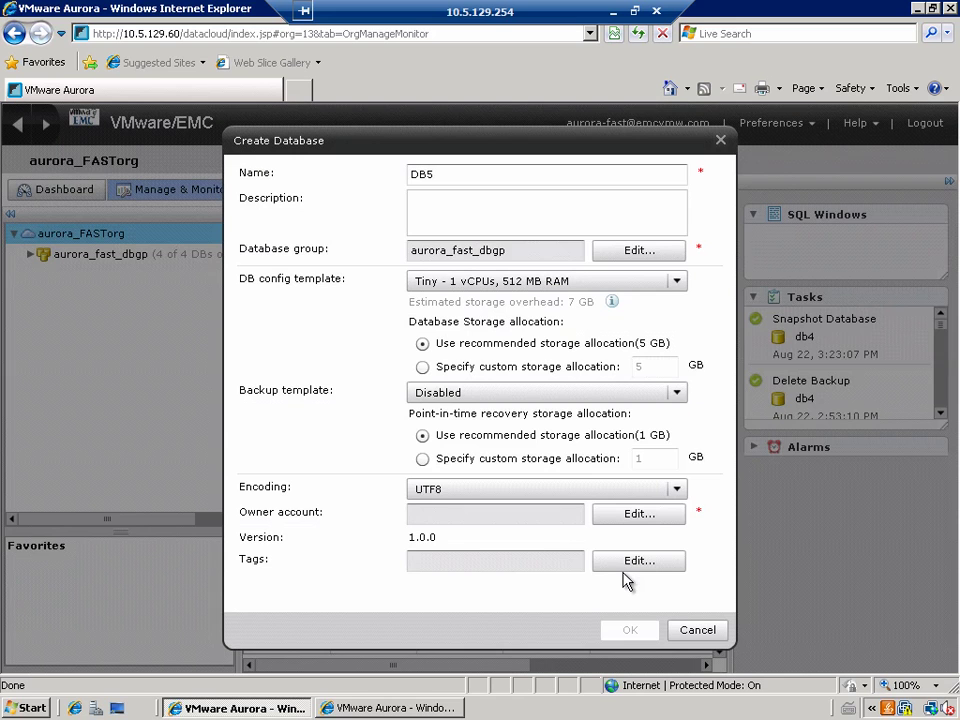
Set the owner account DBA1 with its password and create DB5
left_click(518, 514)
left_click(443, 405)
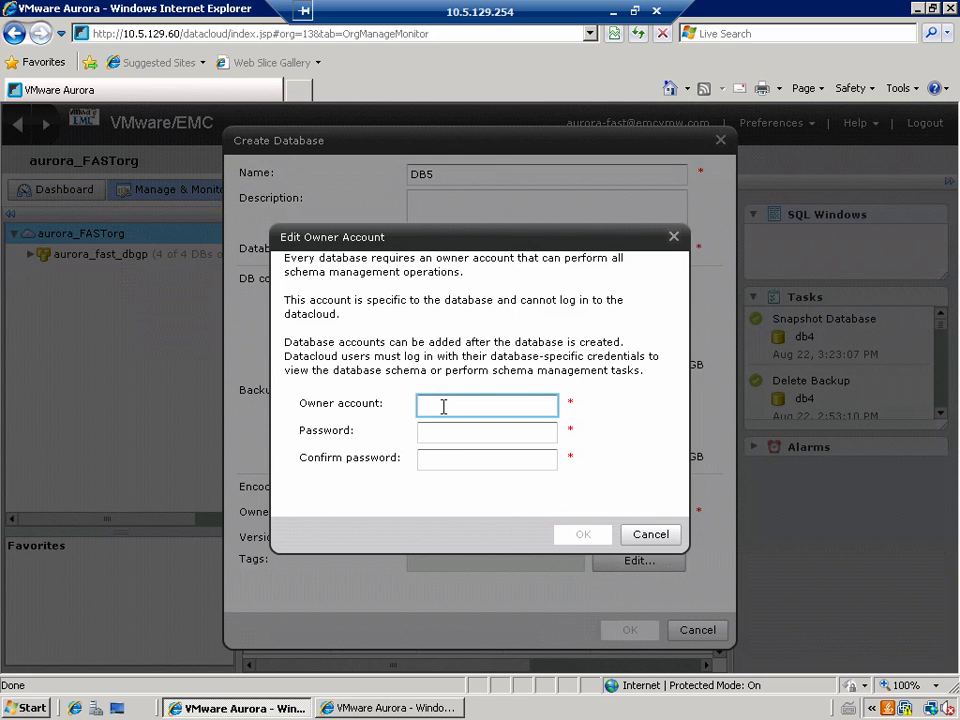
type("DBA1")
key("Tab")
type("******")
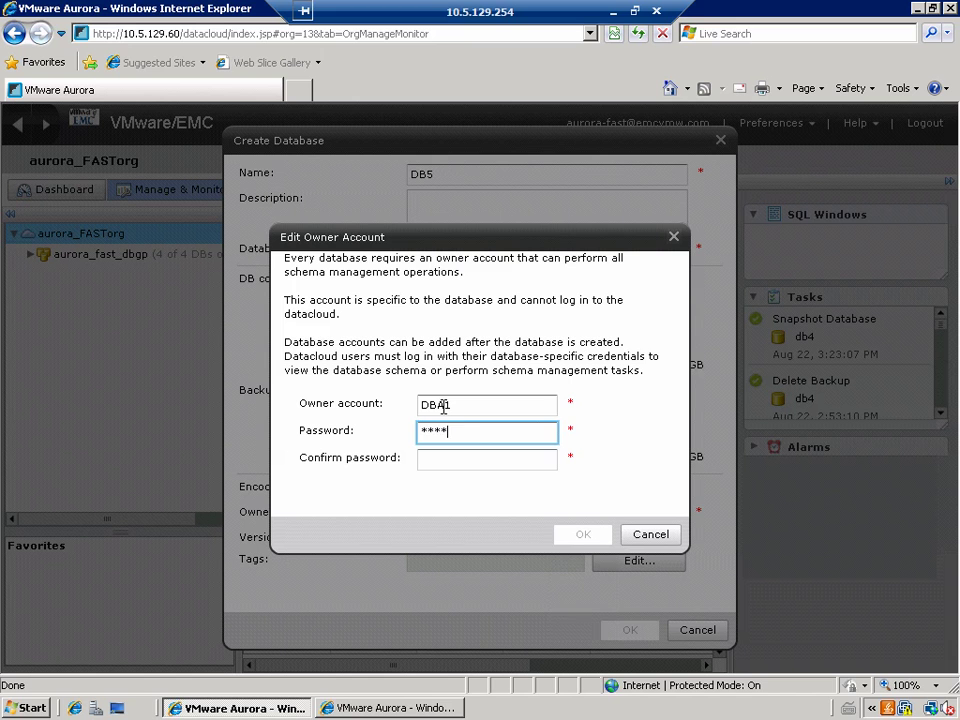
key("Tab")
type("******")
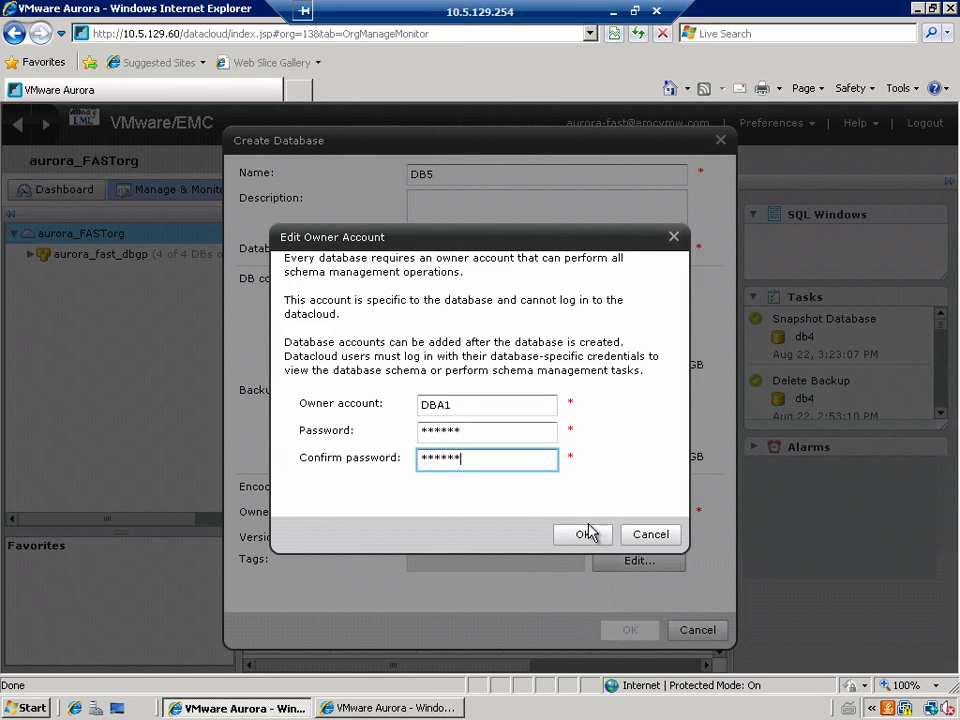
left_click(588, 536)
left_click(630, 631)
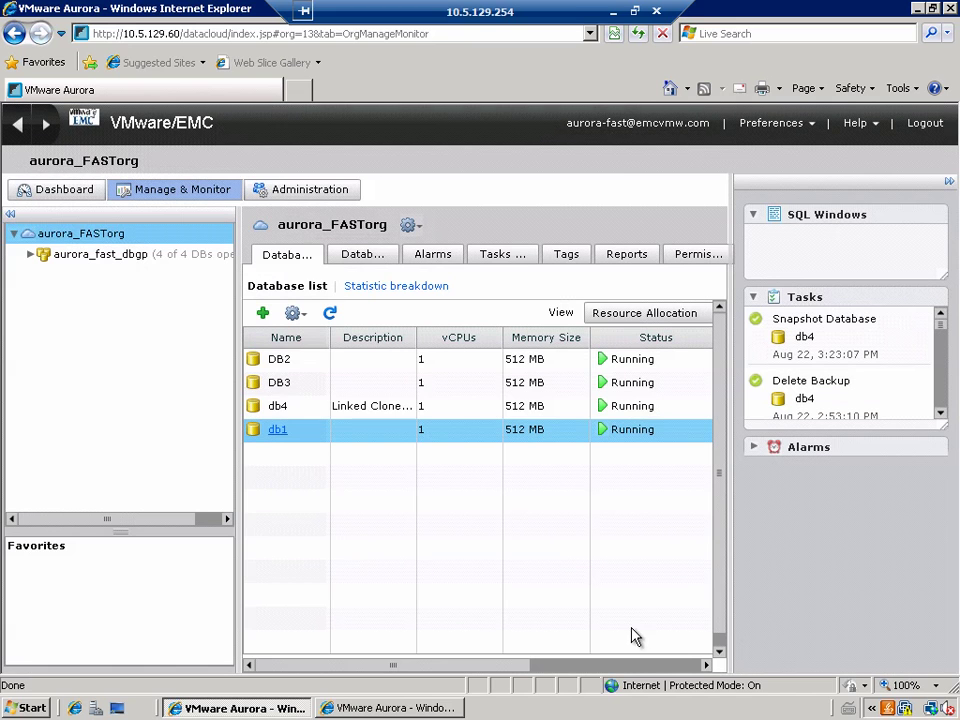
Start a new database named DB6 in the aurora_fast_dbgp database group
left_click(264, 316)
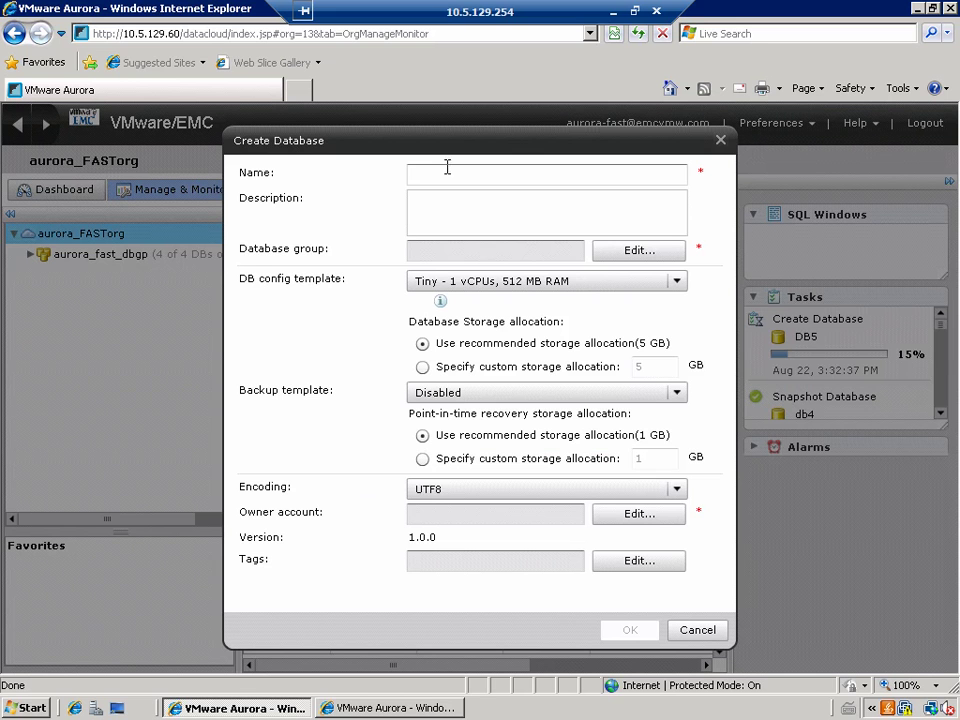
left_click(446, 176)
type("DB6")
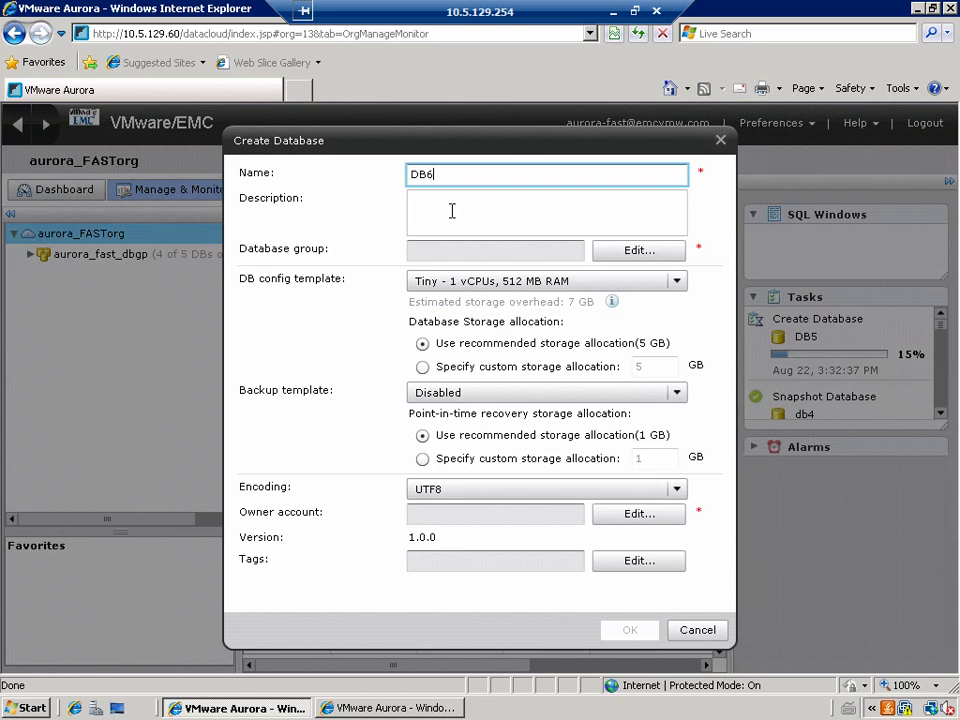
left_click(434, 250)
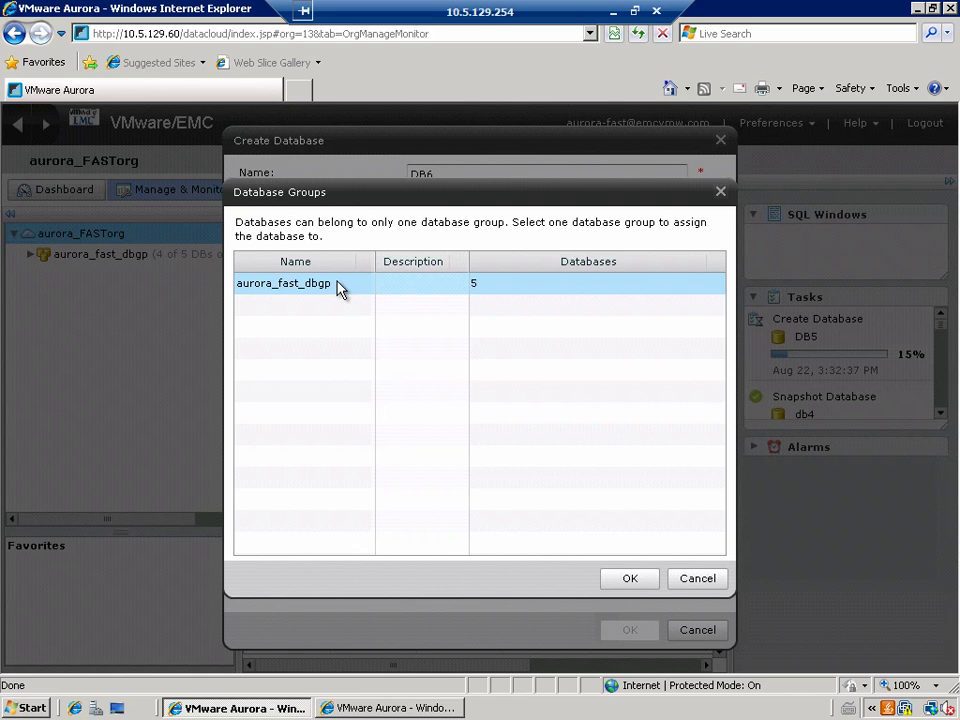
left_click(629, 578)
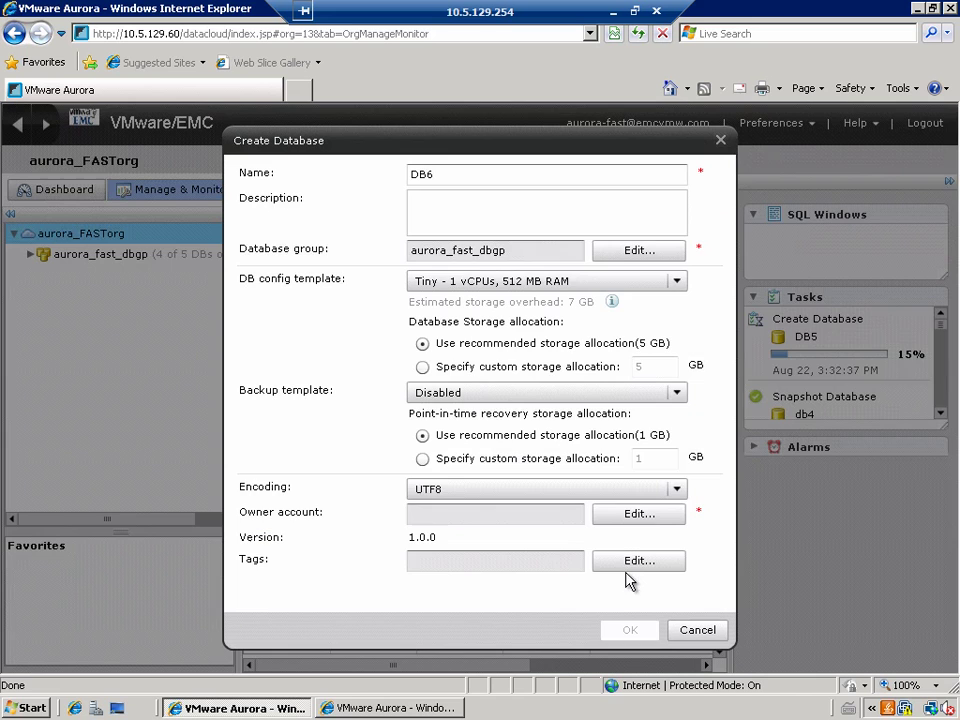
Set the owner account DBA with its password and create DB6
left_click(492, 520)
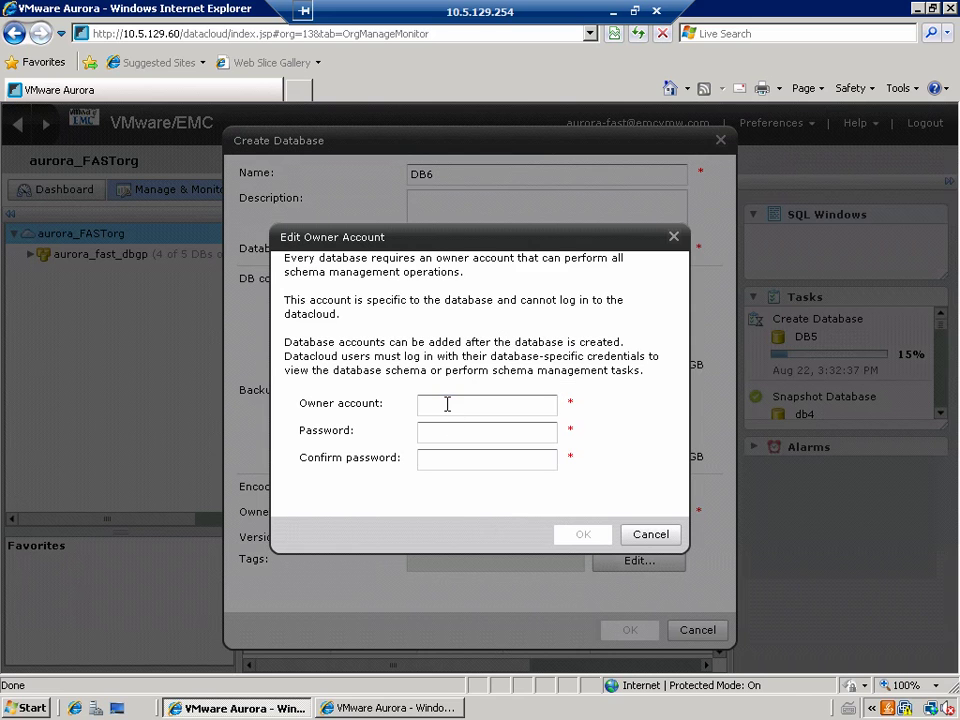
left_click(447, 404)
type("DBA")
key("Tab")
type("****")
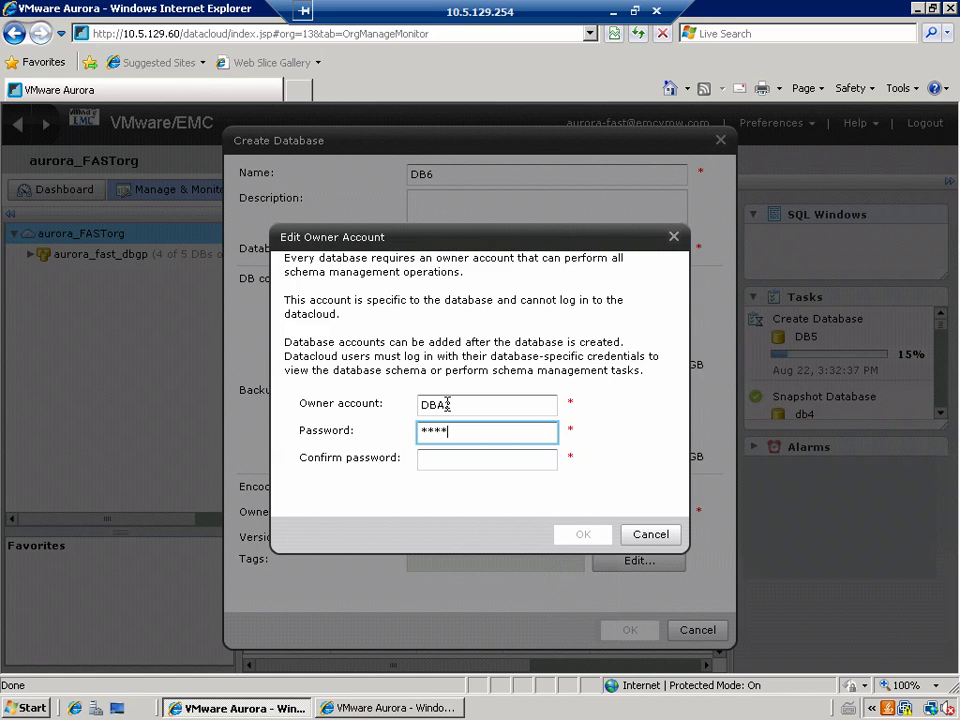
type("**")
key("Tab")
type("******")
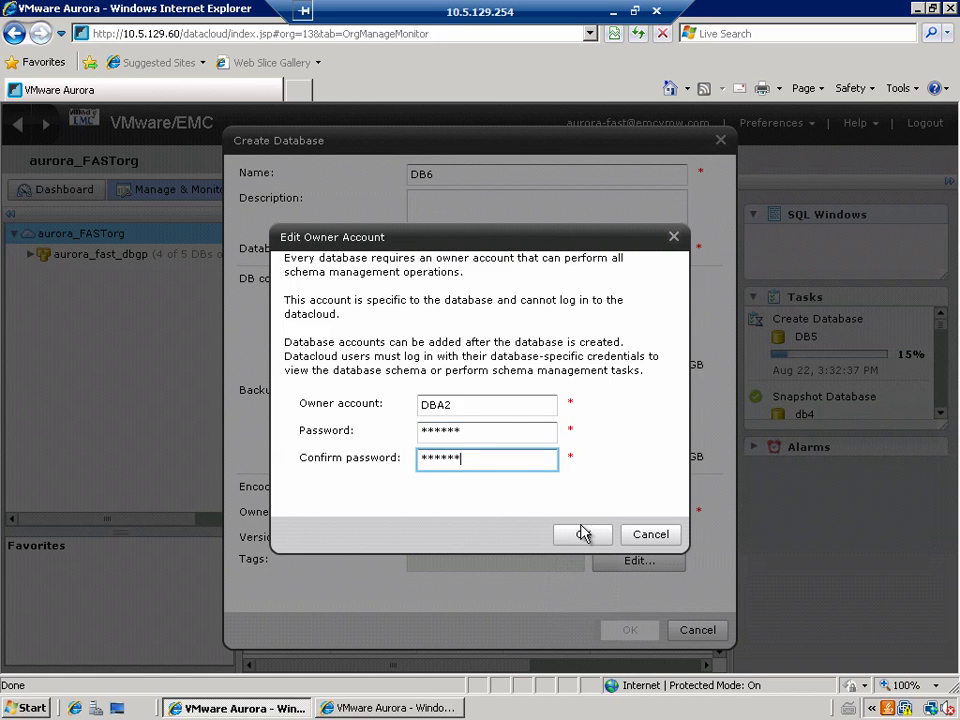
left_click(585, 538)
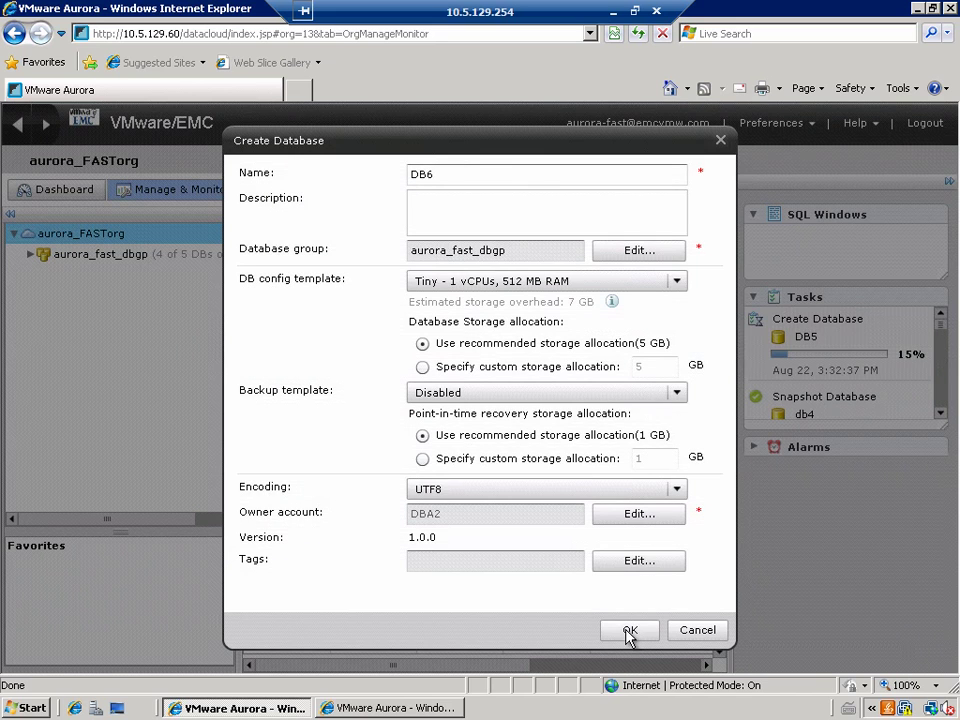
left_click(629, 632)
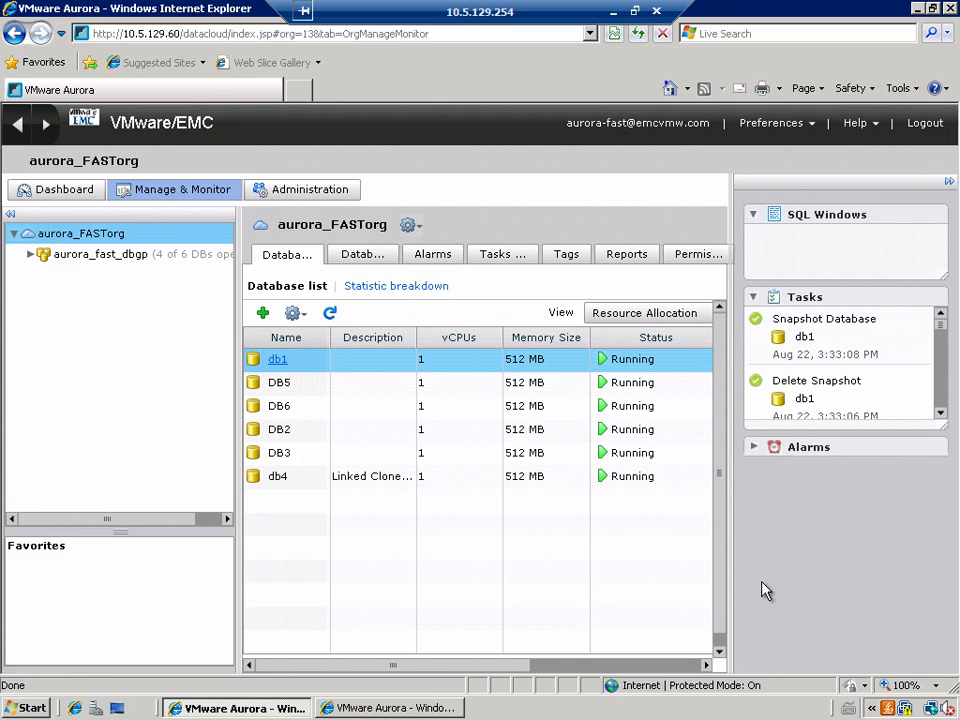
In the aurora-future-org window, start an Oracle-type database named Oracle in aurora-future-DBg
left_click(390, 707)
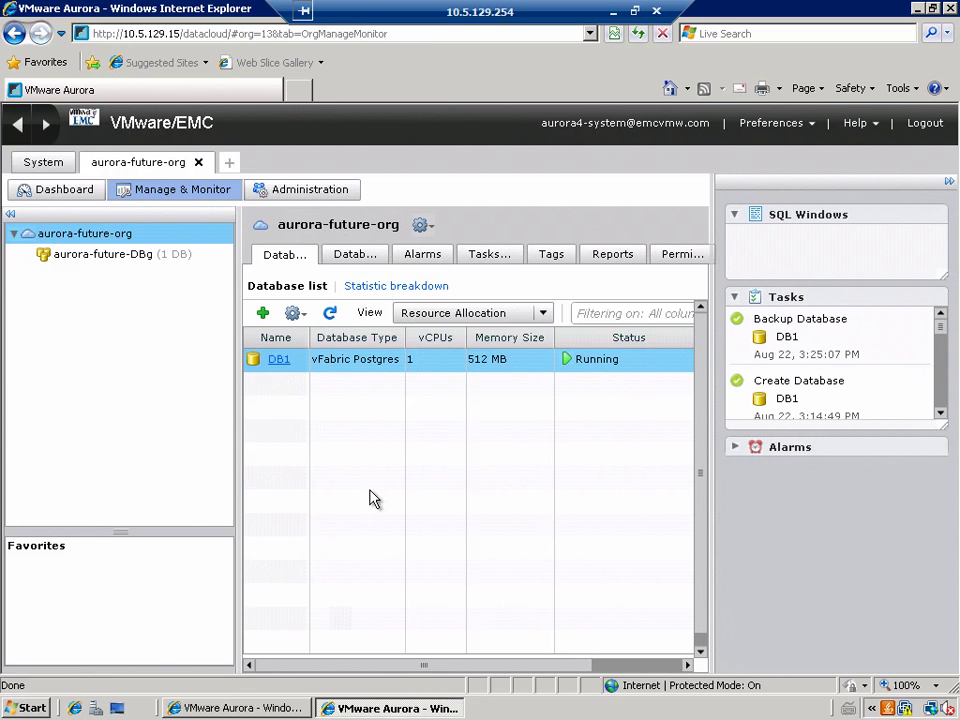
left_click(263, 314)
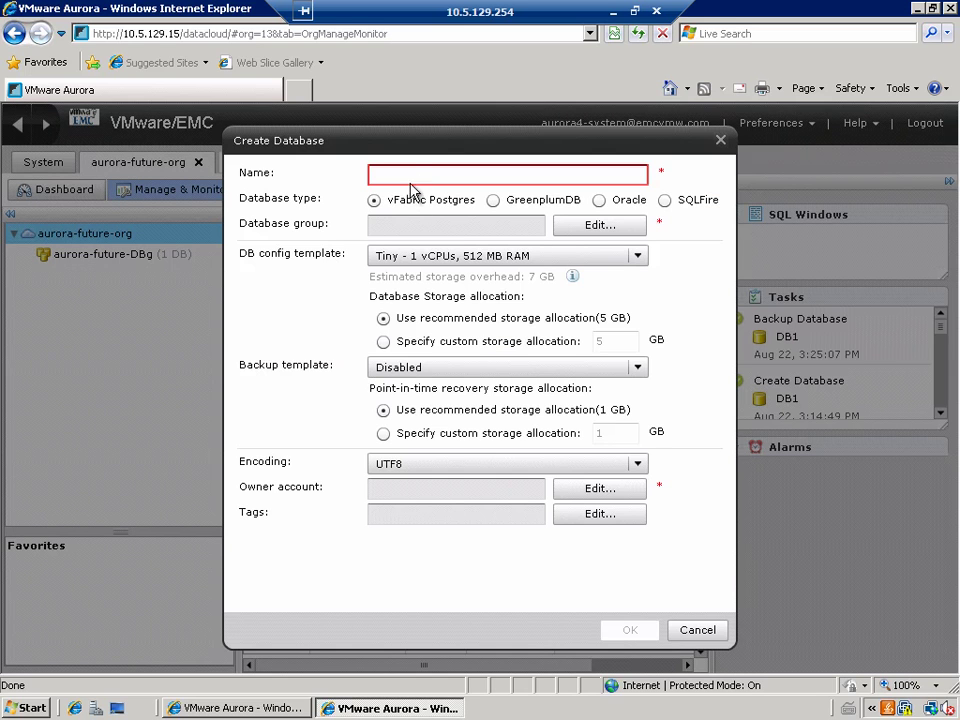
left_click(411, 174)
type("Oracle")
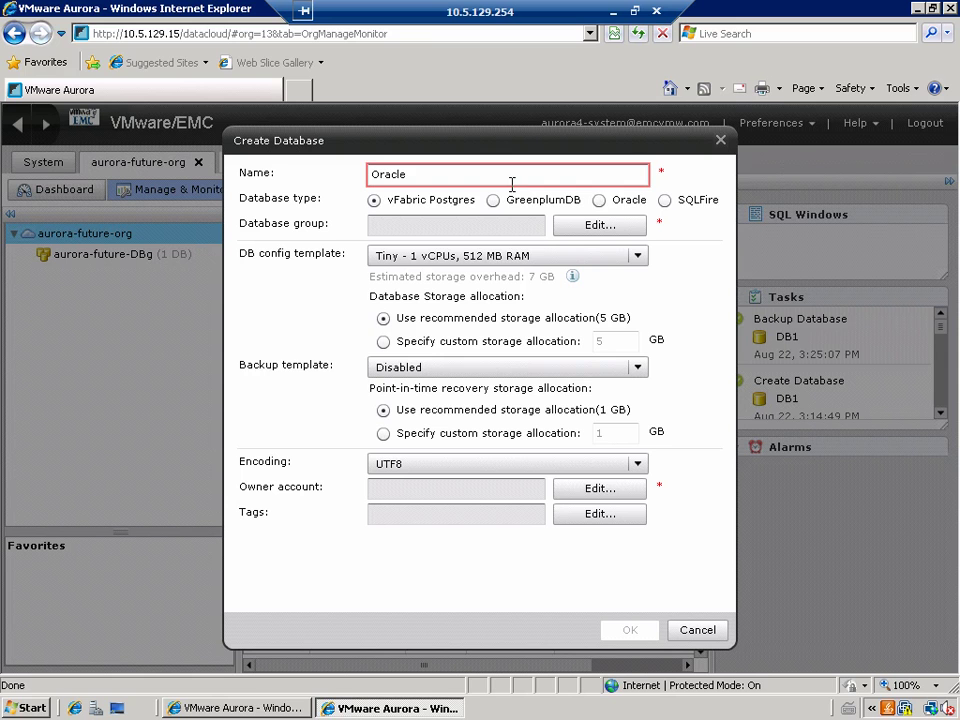
left_click(599, 200)
left_click(486, 224)
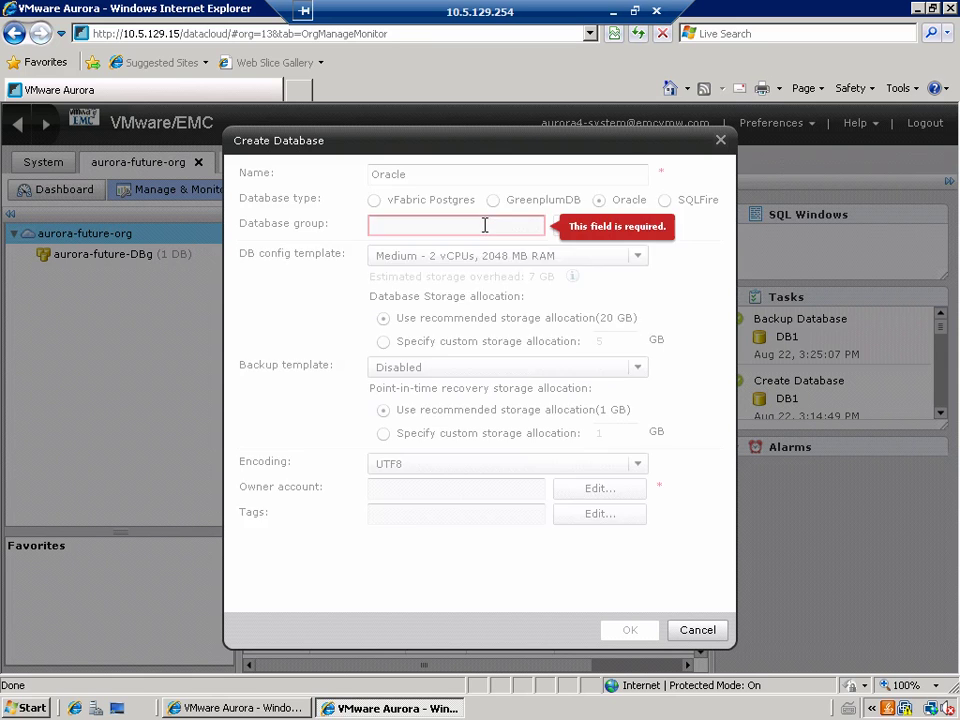
left_click(339, 285)
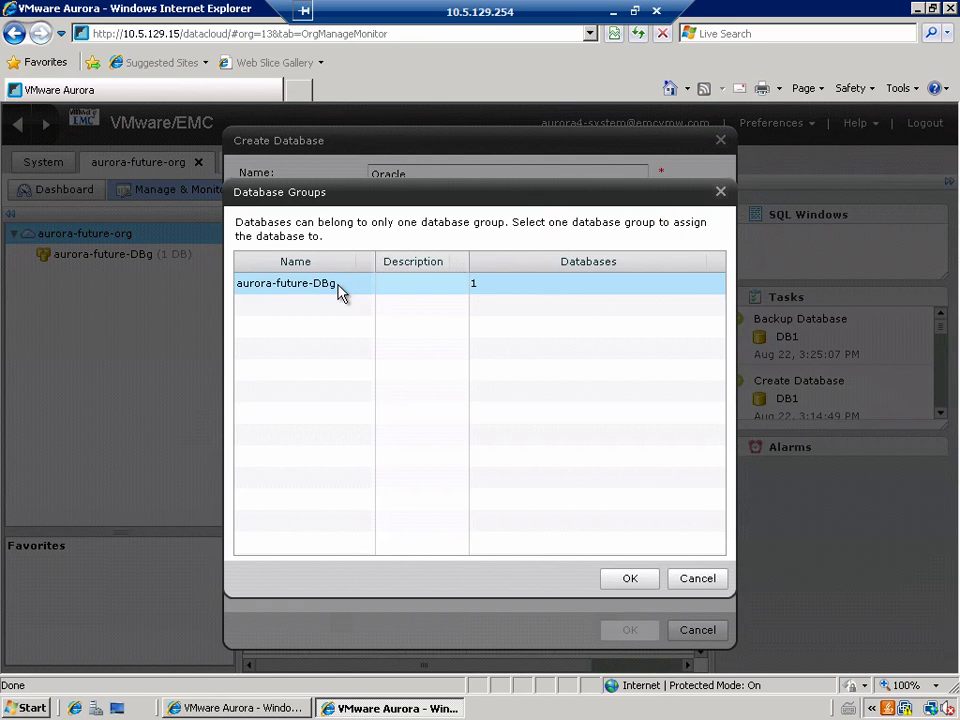
left_click(628, 579)
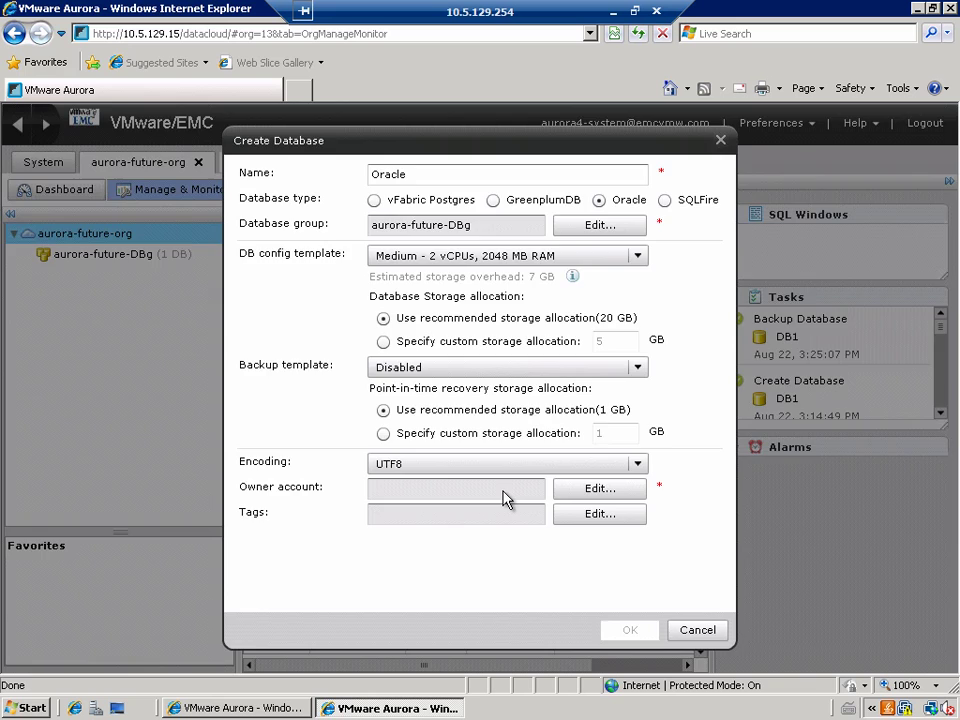
Set the owner account ora_dba with its password and create the Oracle database
left_click(505, 491)
left_click(493, 405)
type("ora_dba")
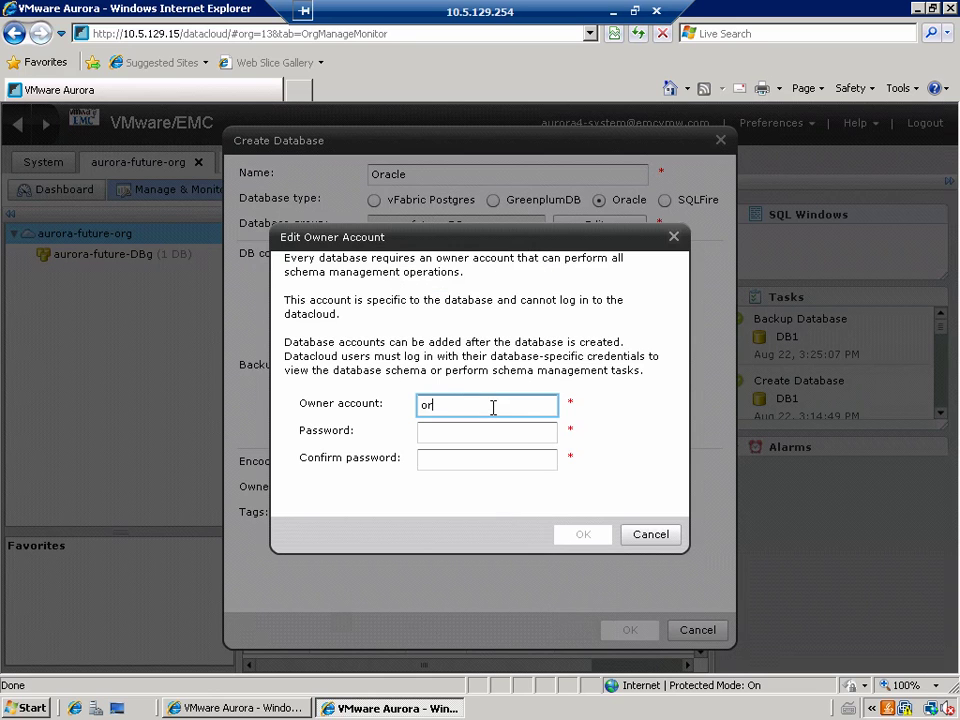
key("Tab")
type("oracle")
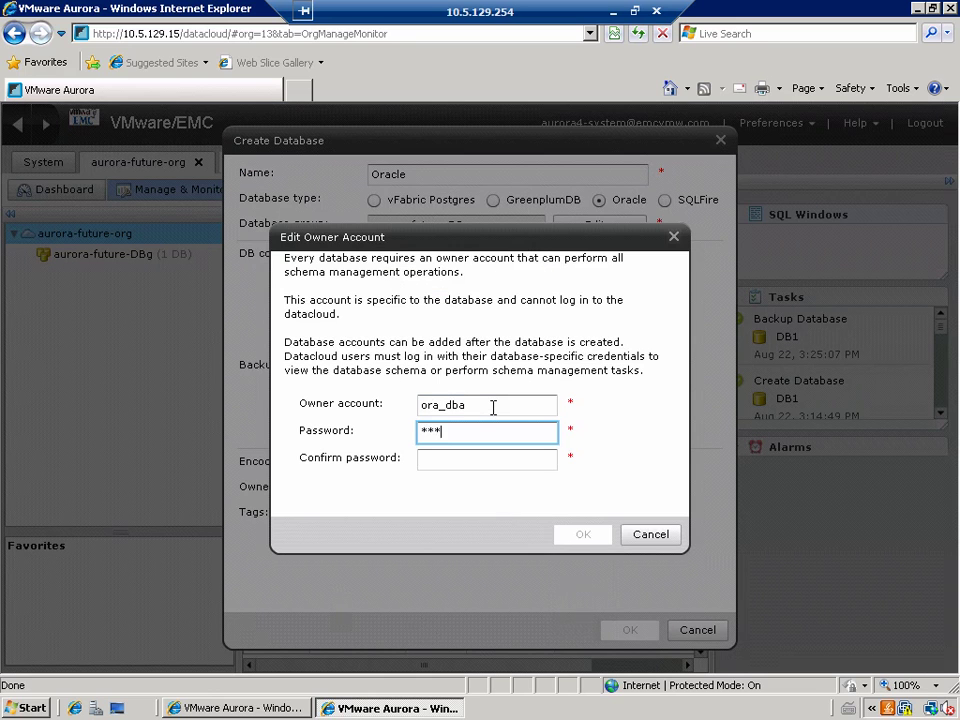
key("Tab")
type("oracle")
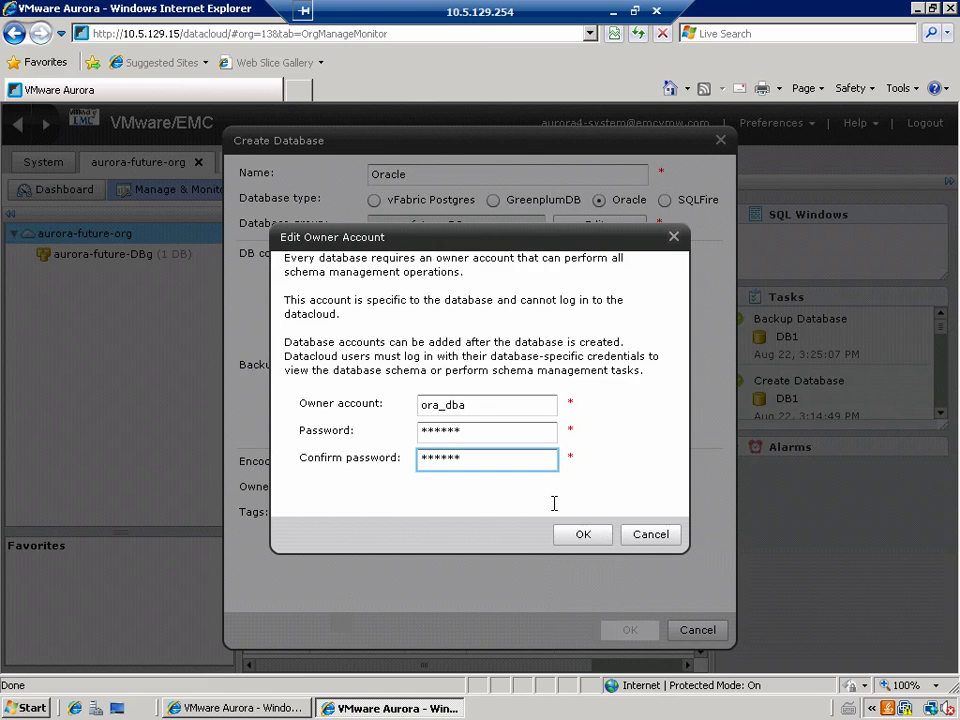
left_click(581, 534)
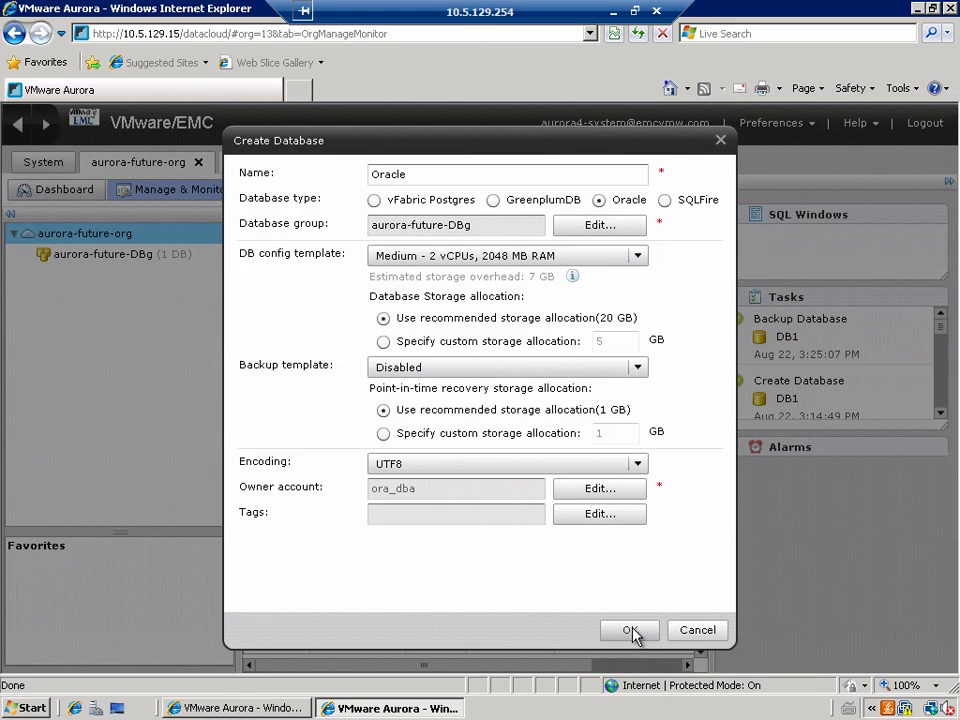
left_click(630, 631)
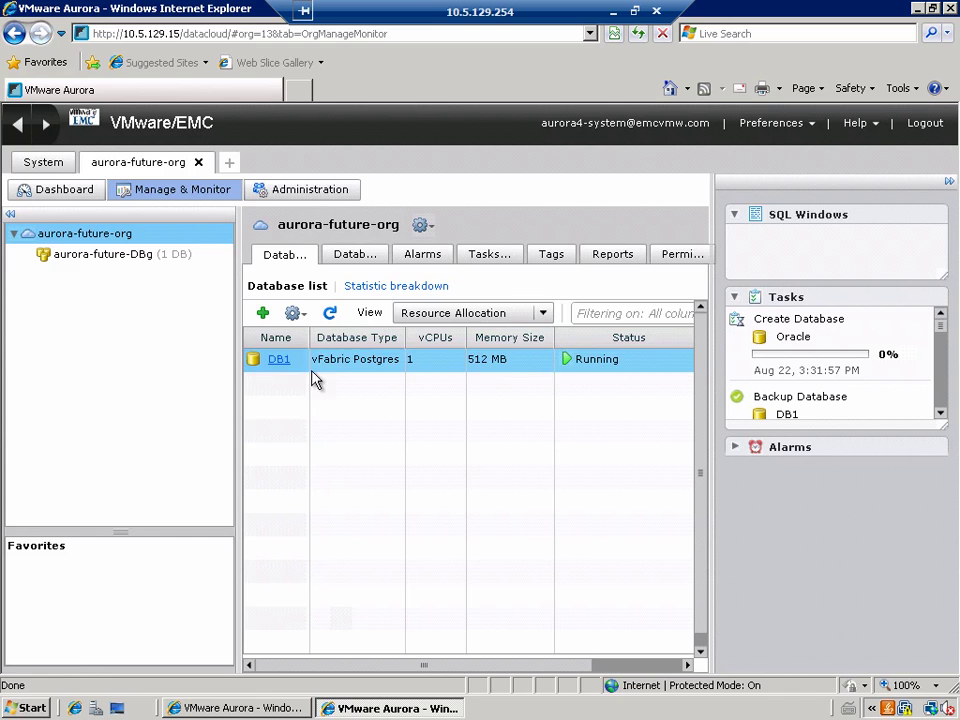
left_click(263, 316)
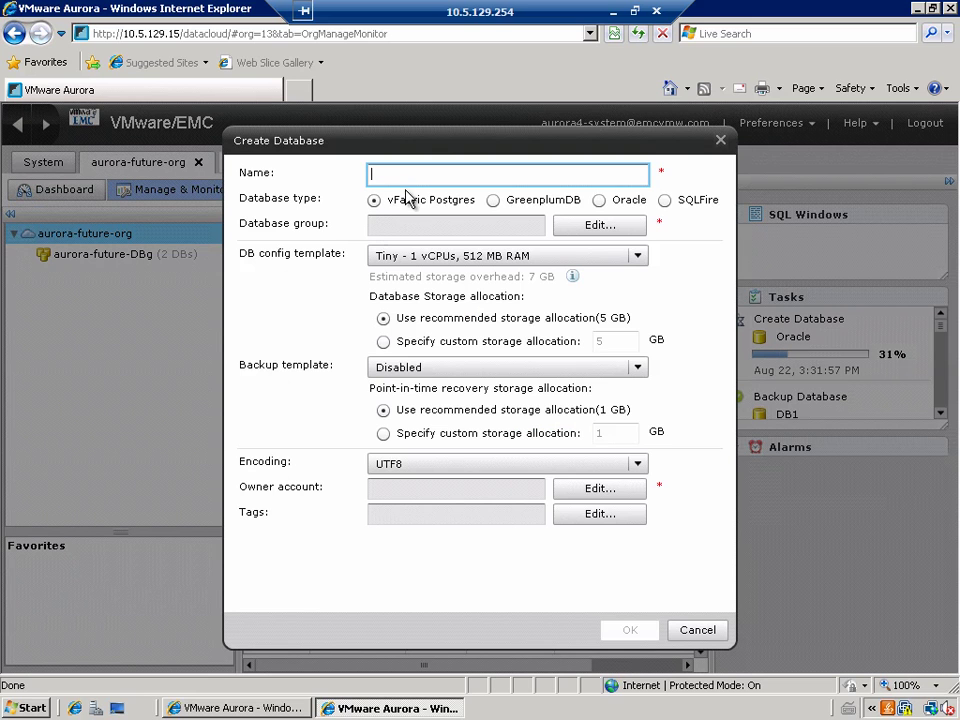
type("SF")
left_click(664, 200)
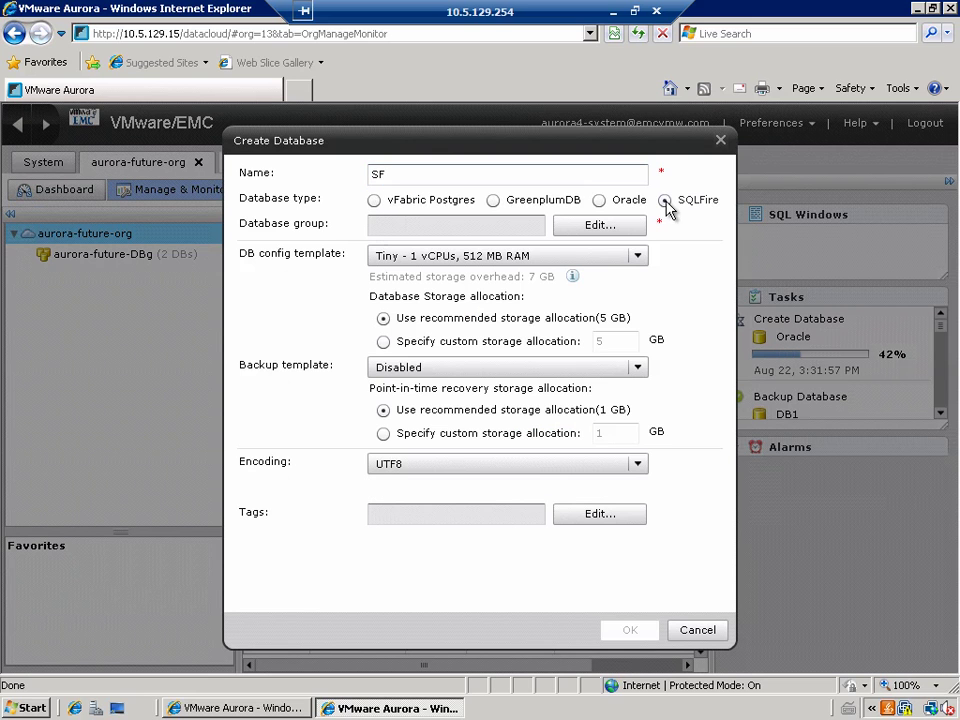
left_click(471, 224)
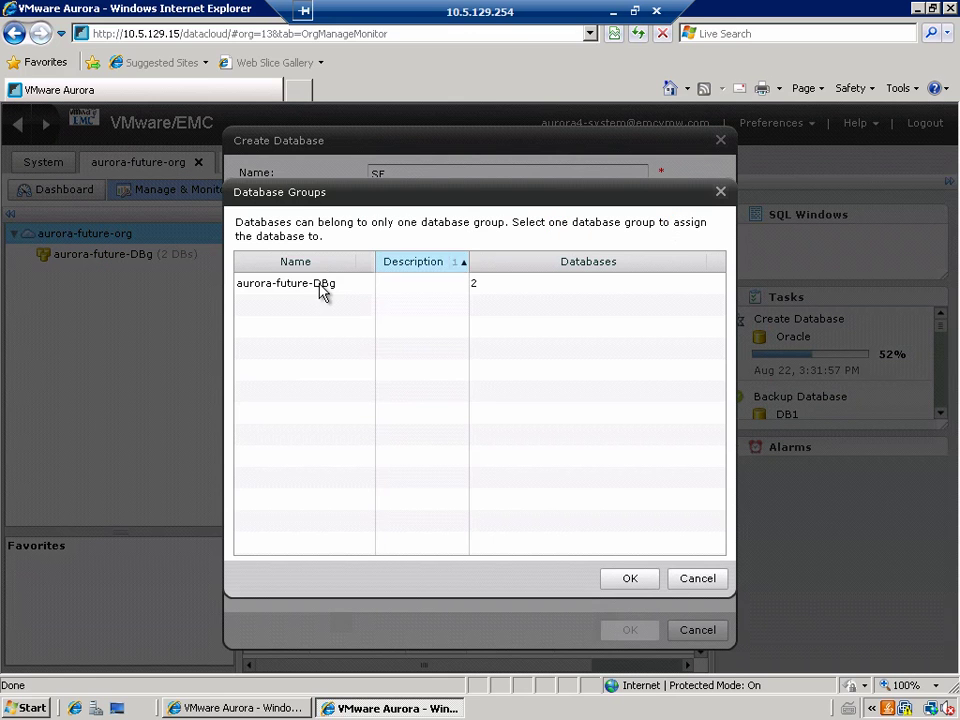
left_click(320, 288)
left_click(625, 579)
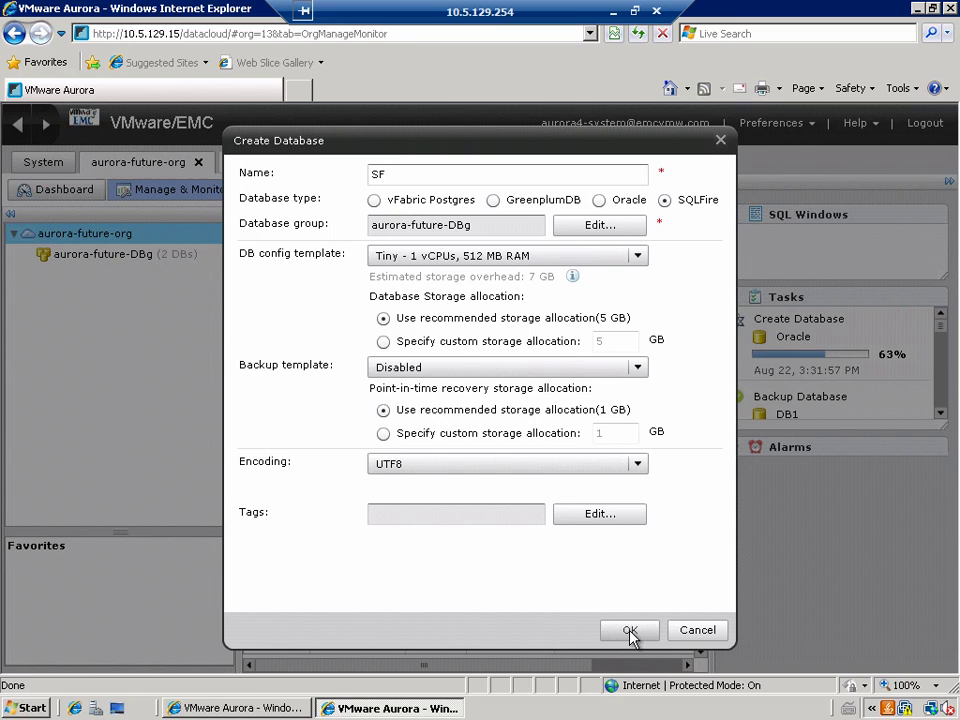
left_click(630, 630)
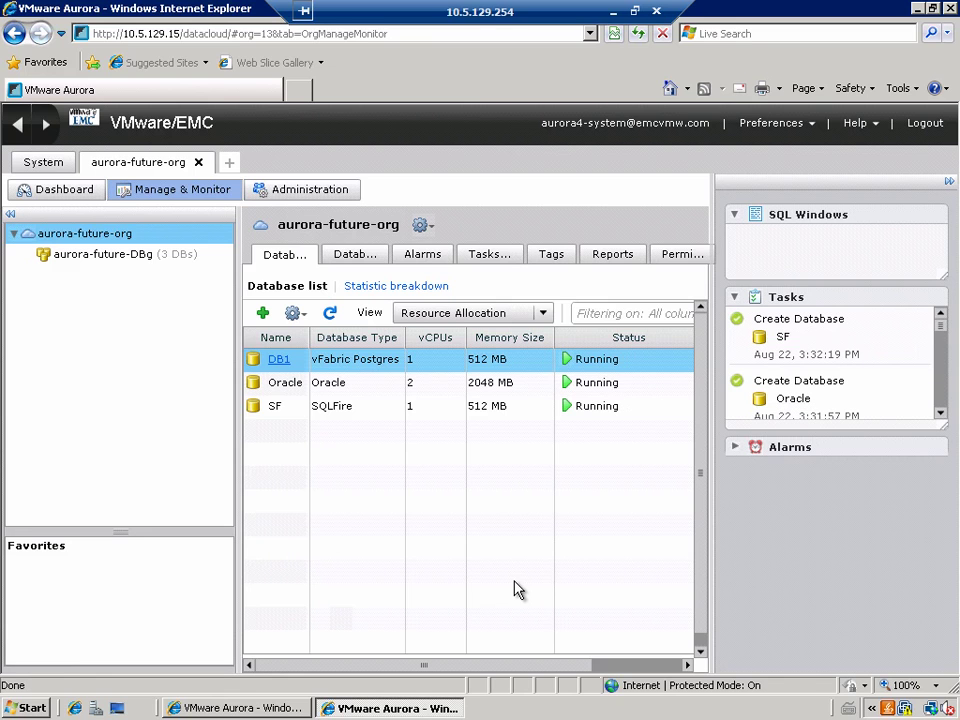
Start a GreenplumDB database named GP in the aurora-future-DBg group
left_click(263, 316)
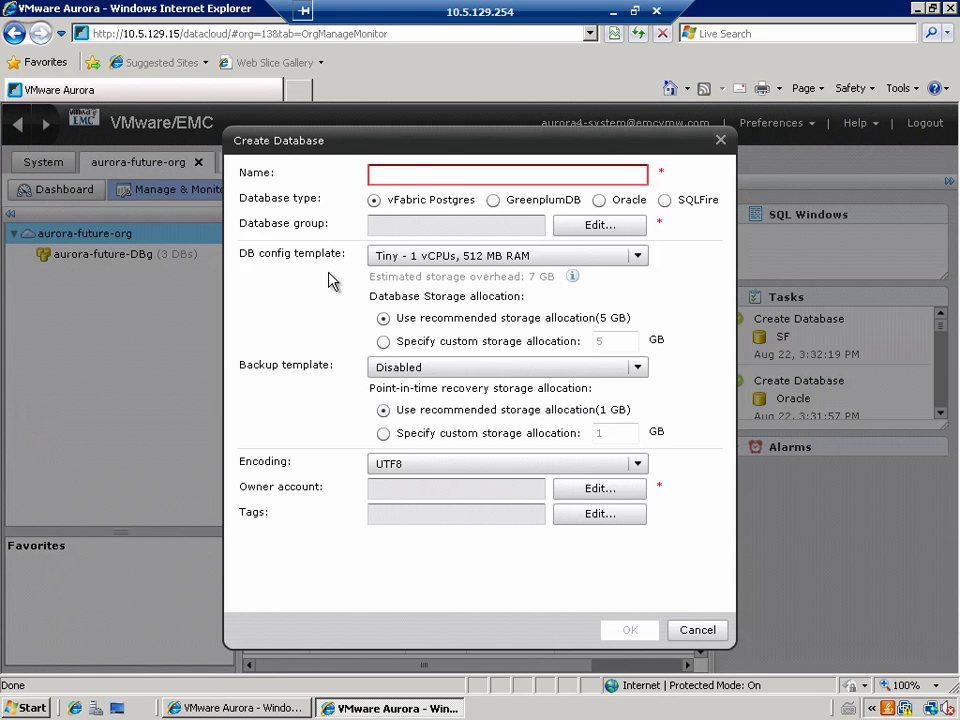
left_click(415, 176)
type("GP")
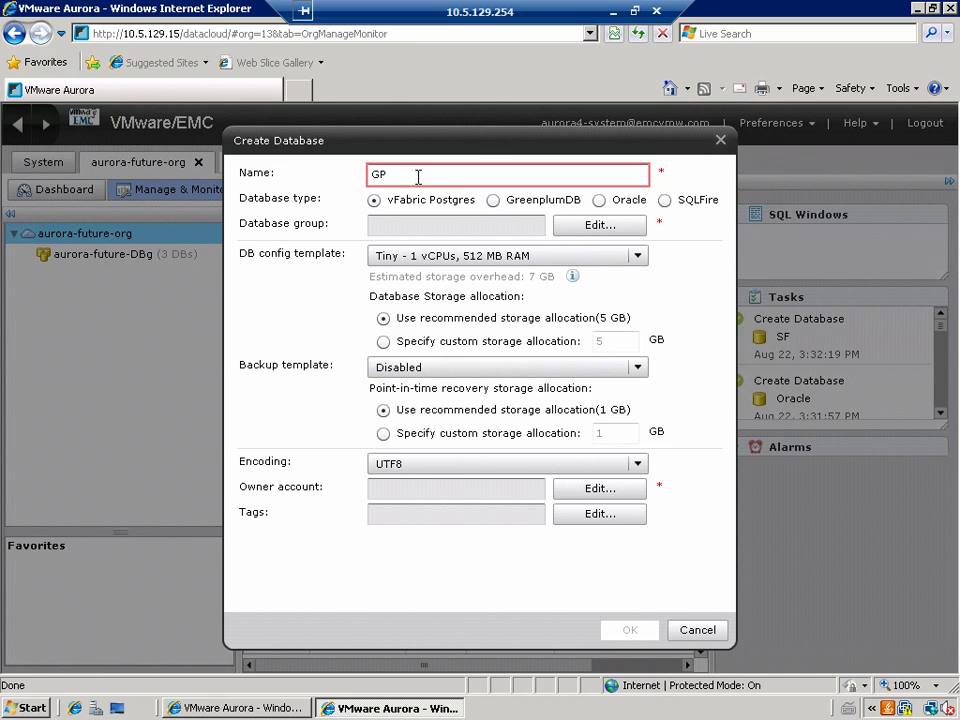
left_click(493, 201)
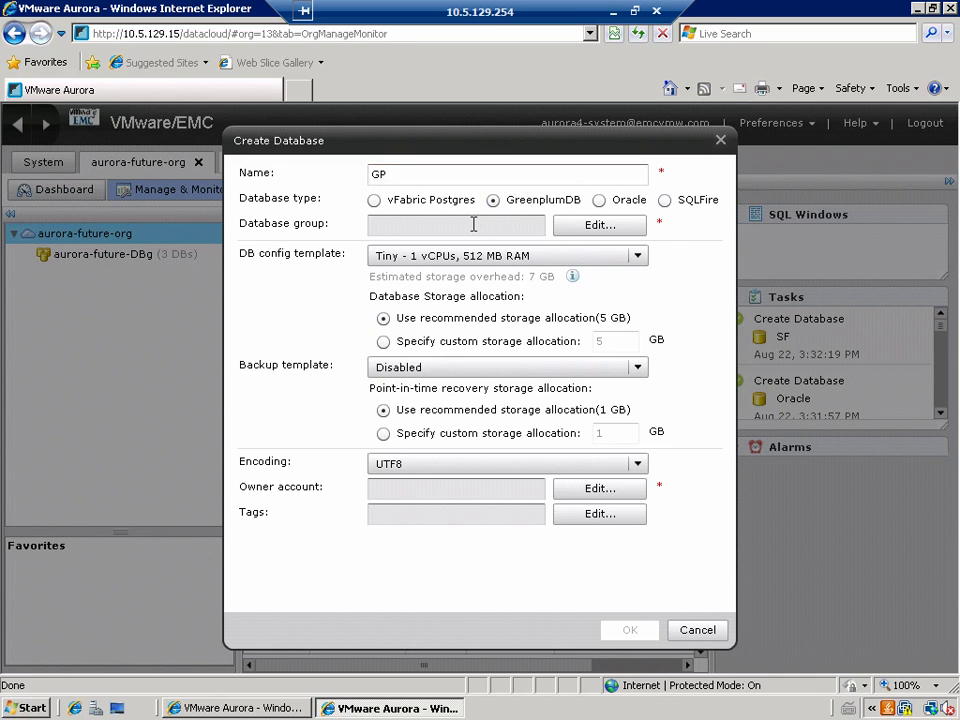
left_click(474, 225)
left_click(340, 285)
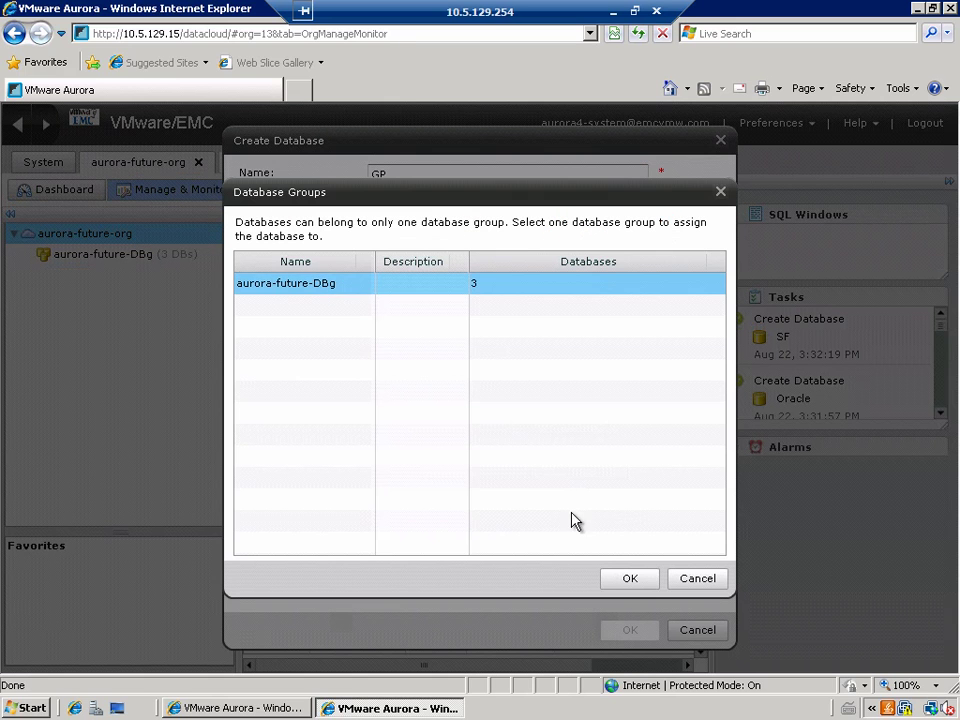
left_click(629, 578)
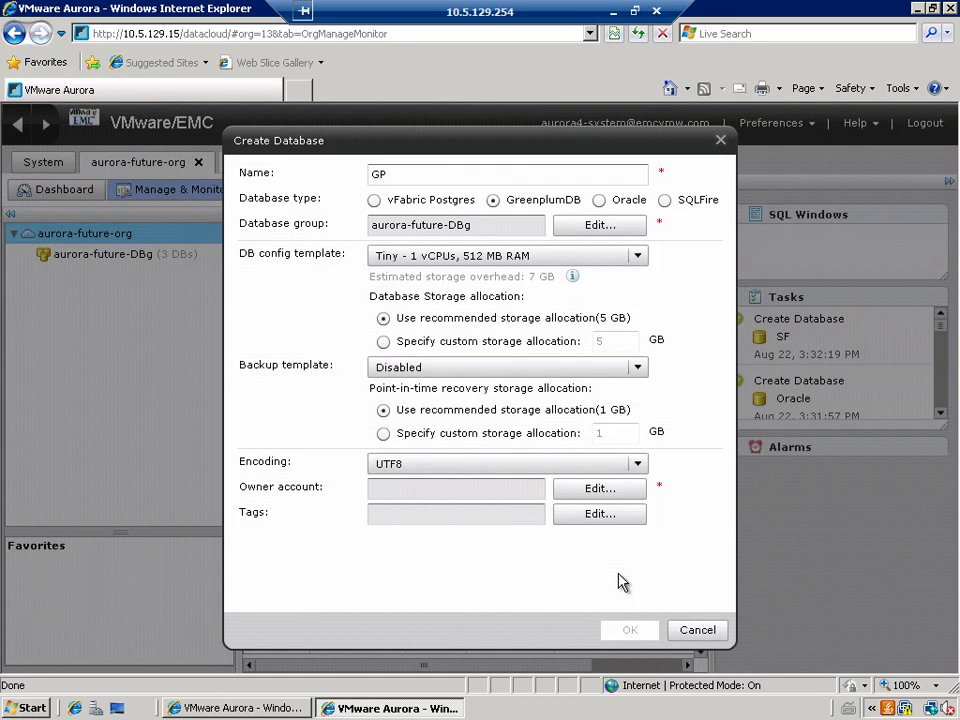
Set the owner account gp_dba with its password and create GP
left_click(498, 500)
left_click(484, 406)
type("g")
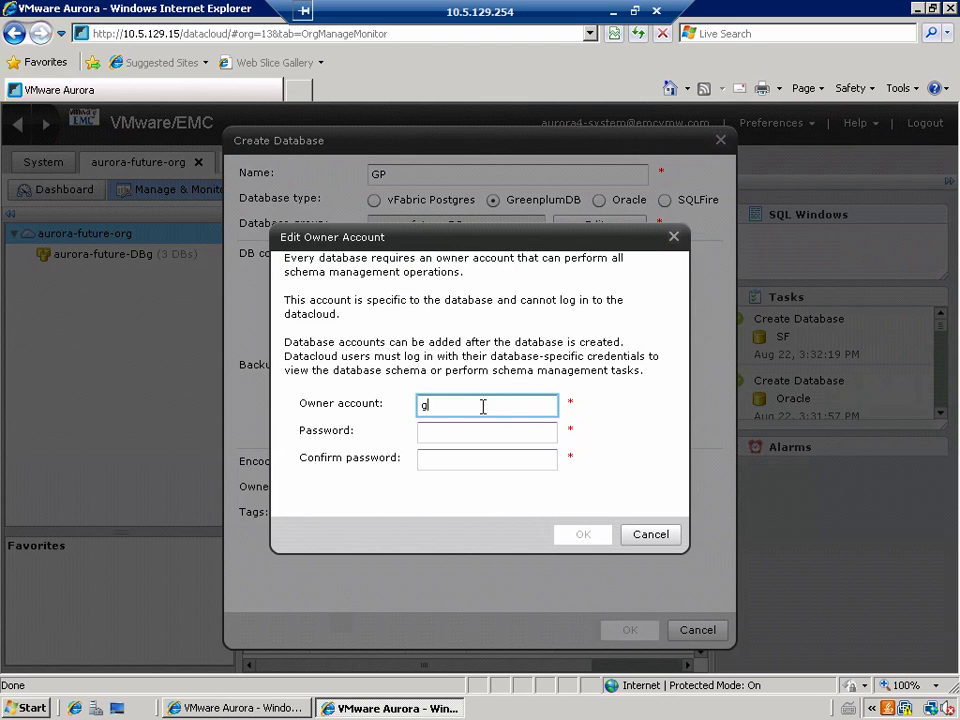
type("p_dba")
left_click(468, 433)
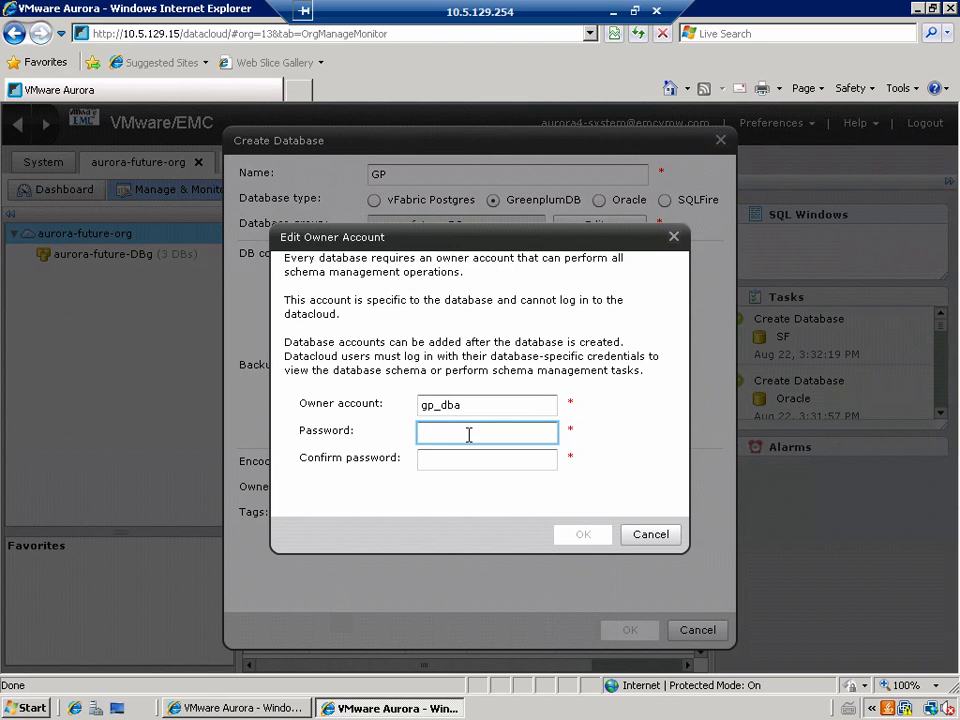
type("******")
key("Tab")
type("*")
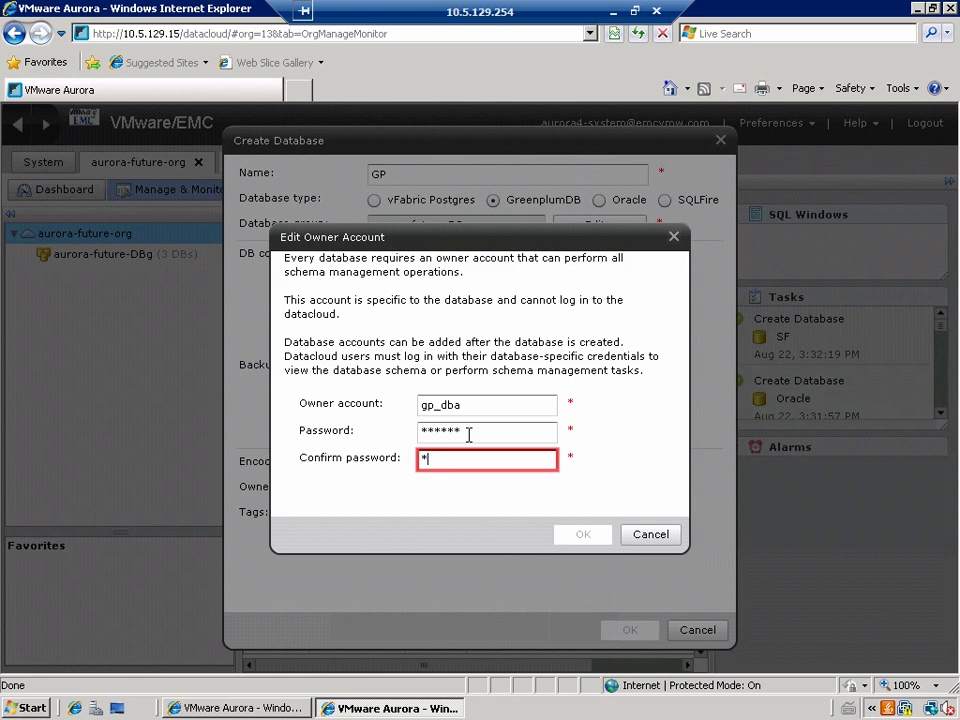
type("*****")
left_click(583, 535)
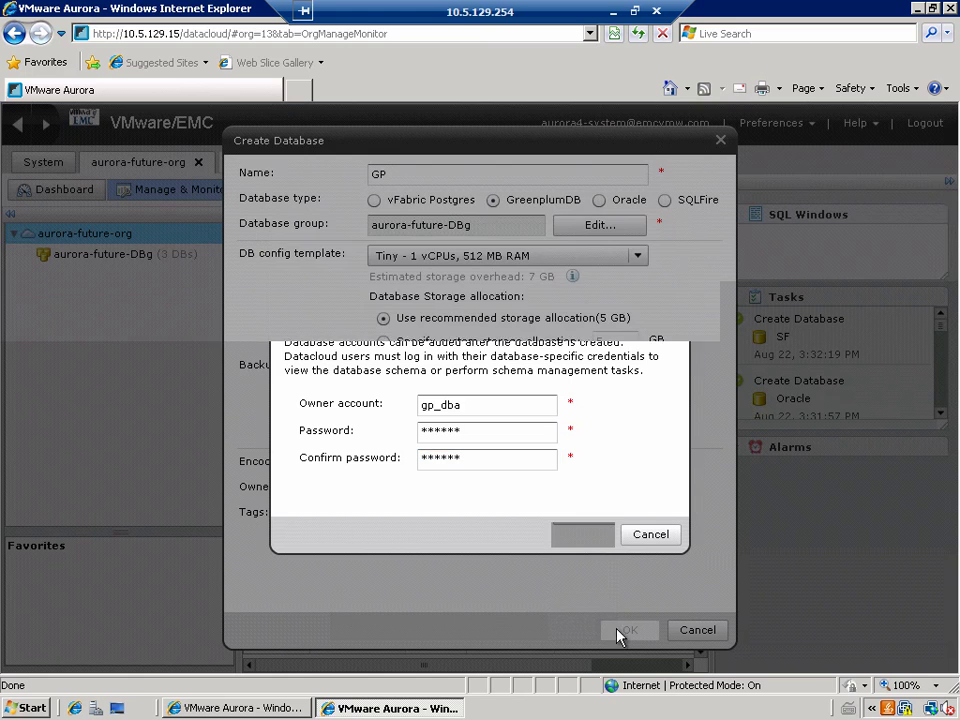
left_click(628, 634)
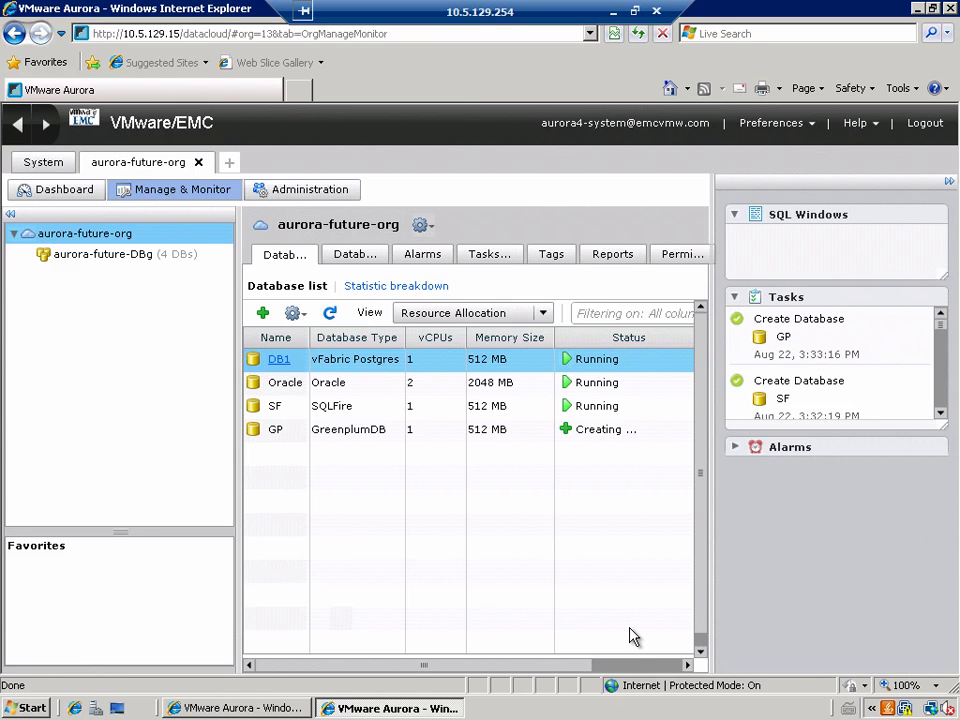
In aurora_FASTorg, take a manual Snapshot backup of DB5 labelled pre-patch1, retained 8 Hours
left_click(288, 708)
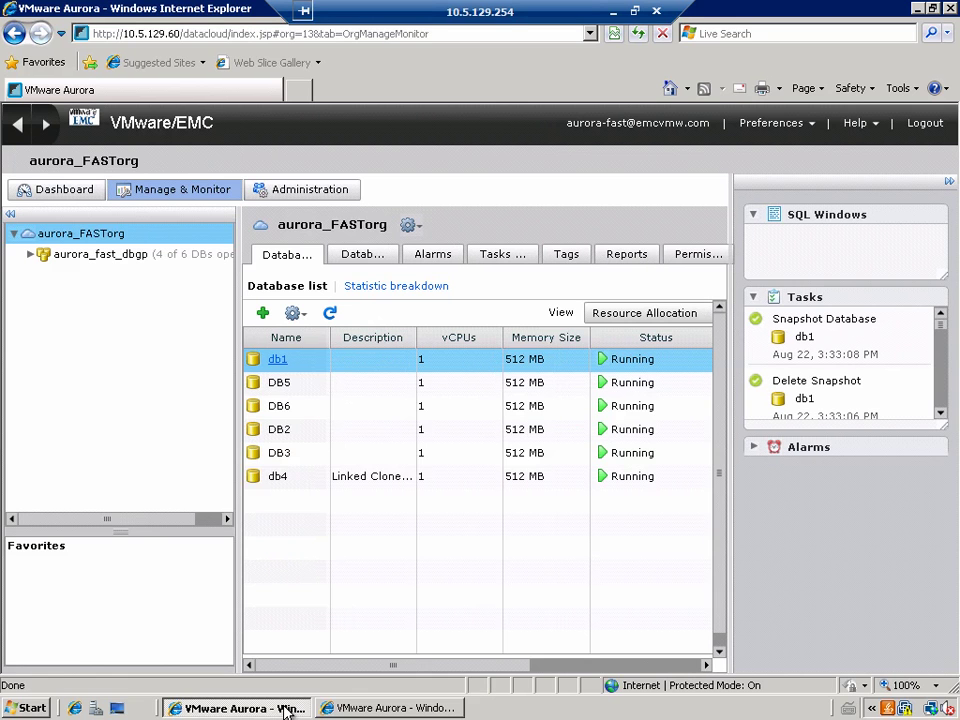
right_click(283, 384)
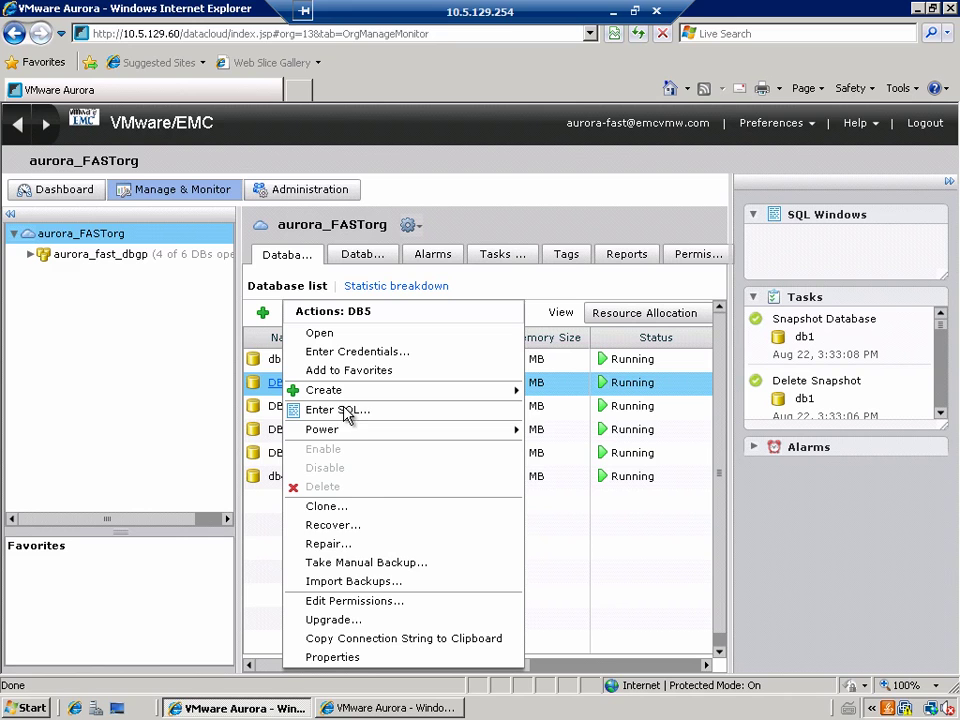
left_click(368, 563)
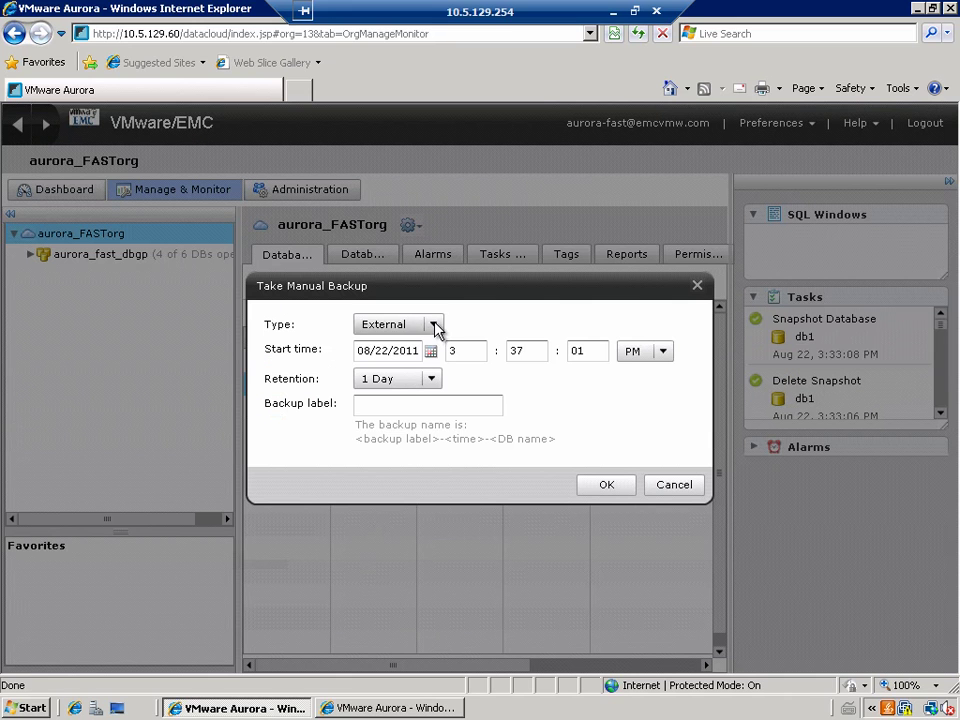
left_click(434, 325)
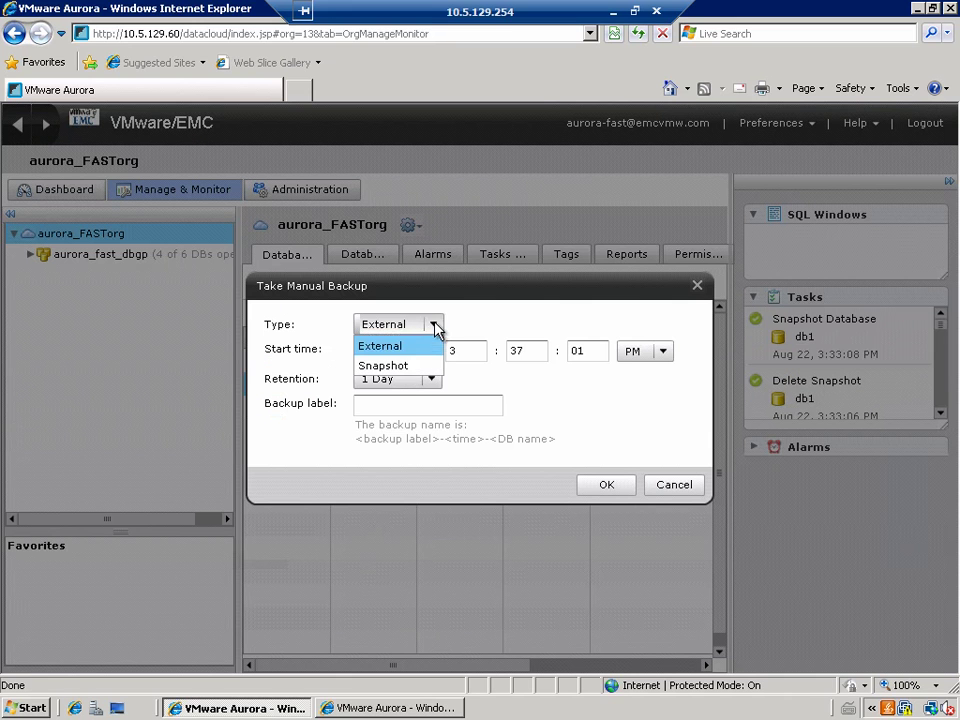
left_click(388, 368)
left_click(433, 378)
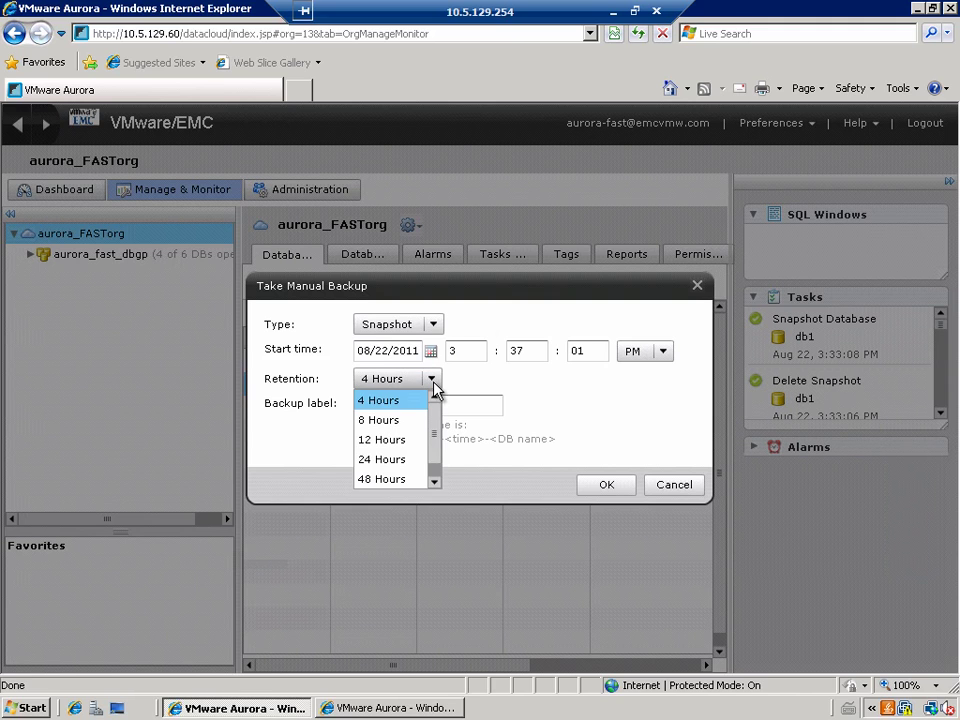
left_click(386, 422)
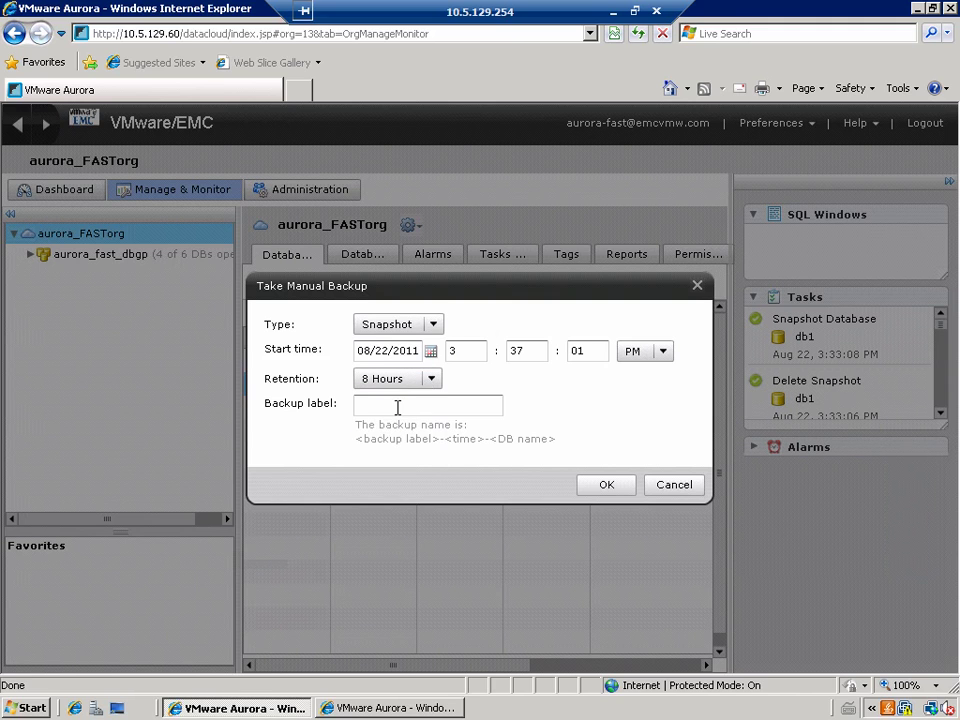
left_click(397, 406)
type("pre-patch")
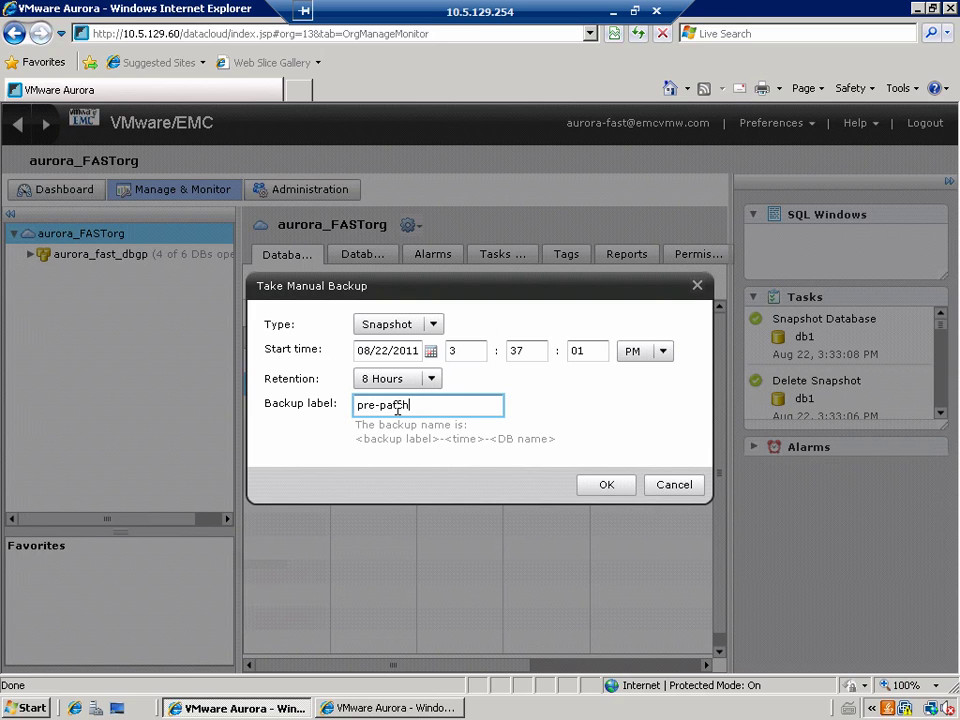
type("1")
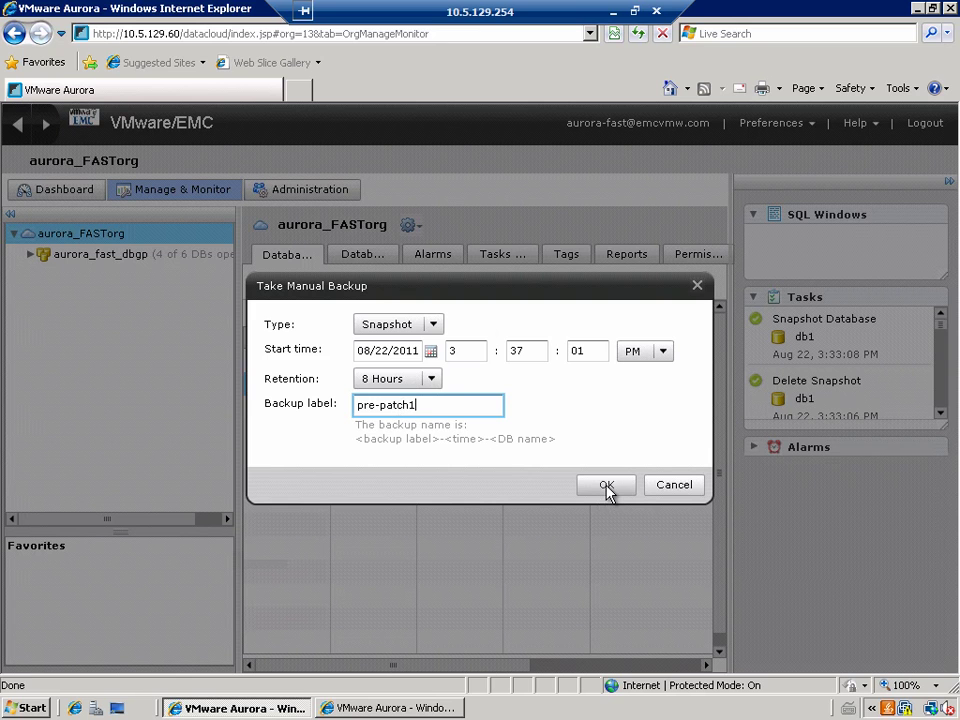
left_click(606, 486)
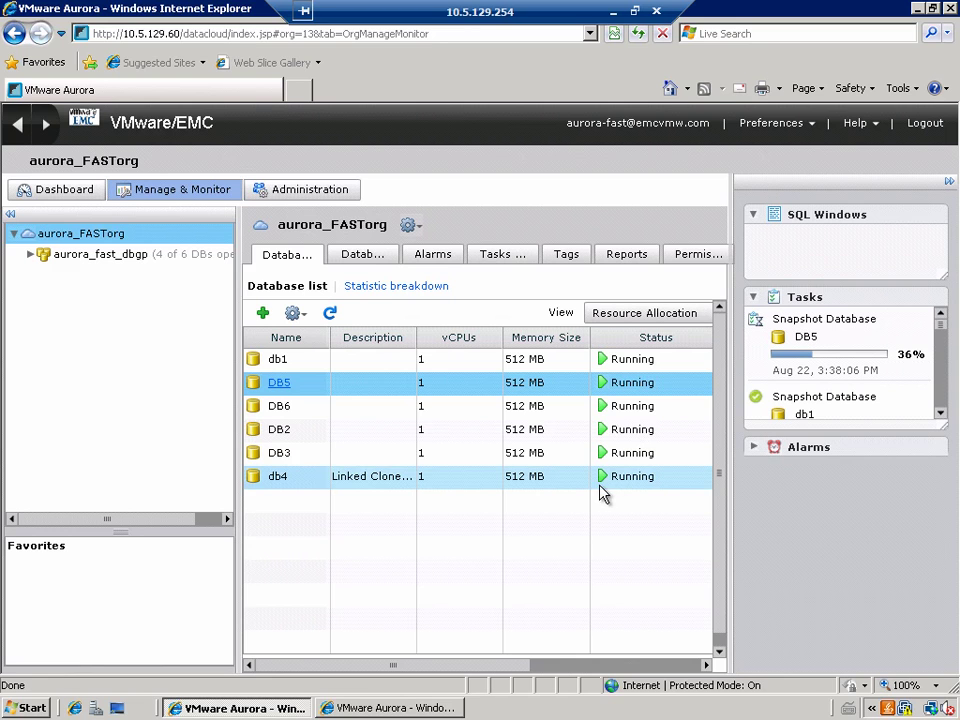
Open DB5's Backup tab to see the completed pre-patch1 snapshot and its backup actions
double_click(279, 386)
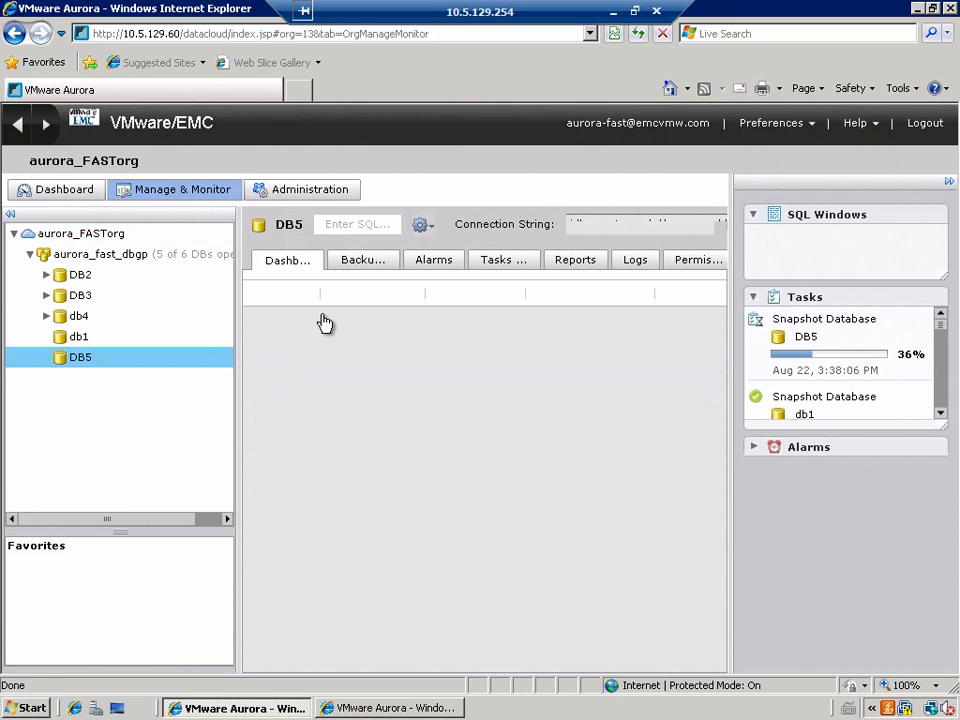
left_click(364, 259)
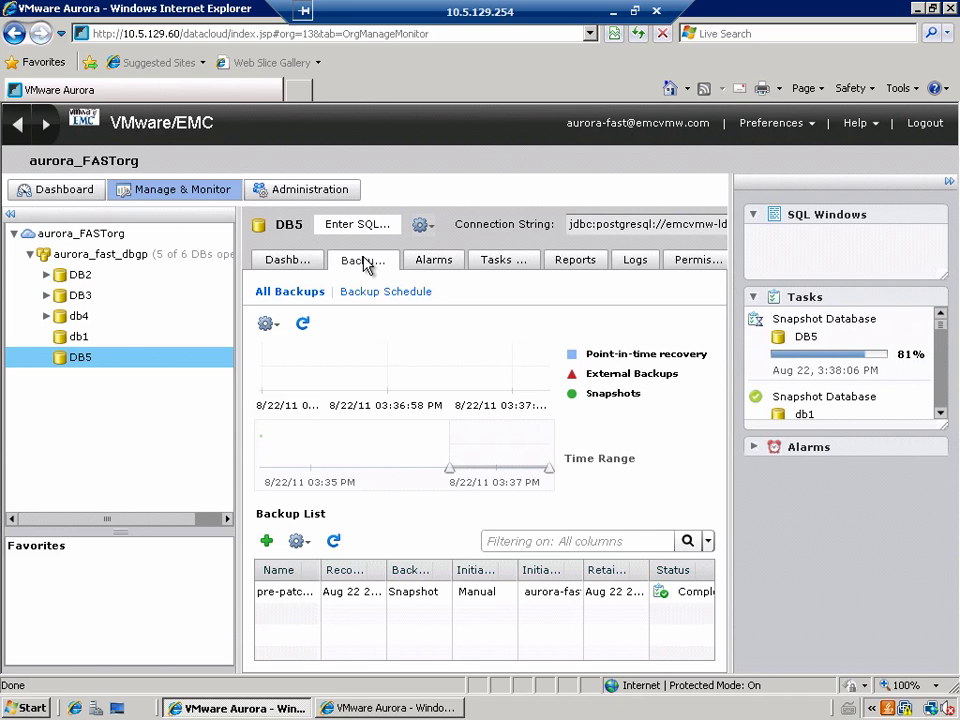
left_click(297, 541)
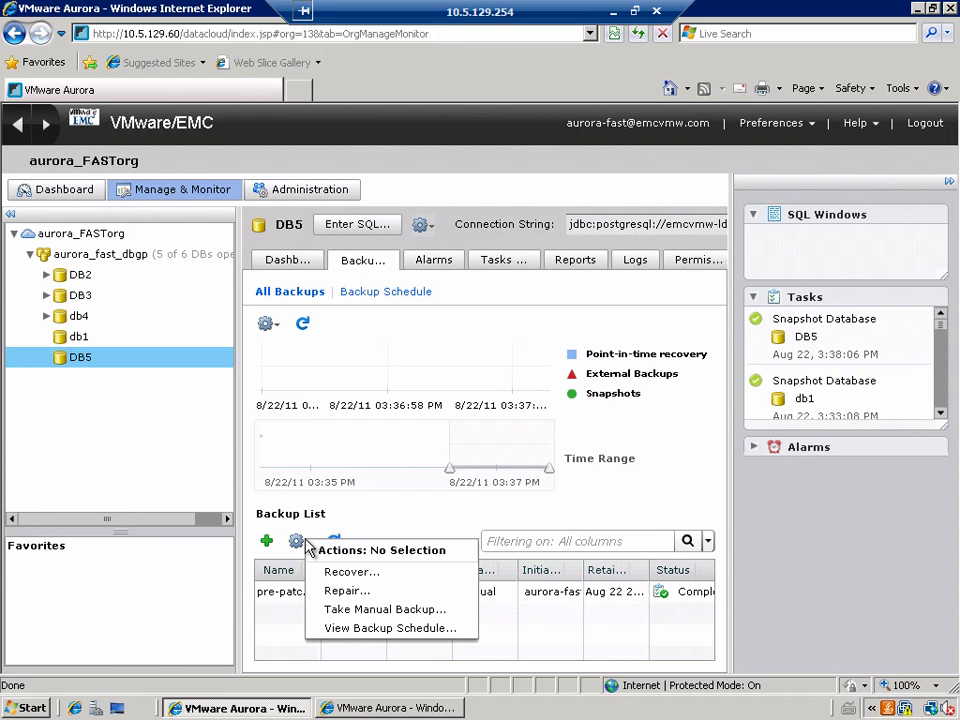
Take a manual External backup of DB5 labelled pre-patch2 with 1 Day retention
left_click(508, 621)
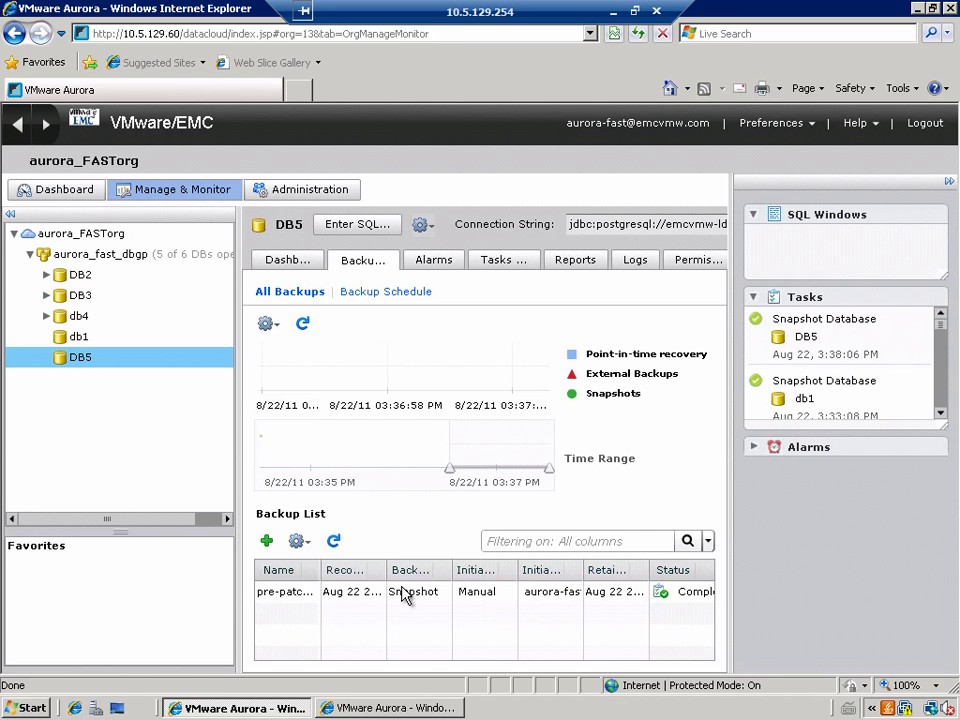
left_click(267, 542)
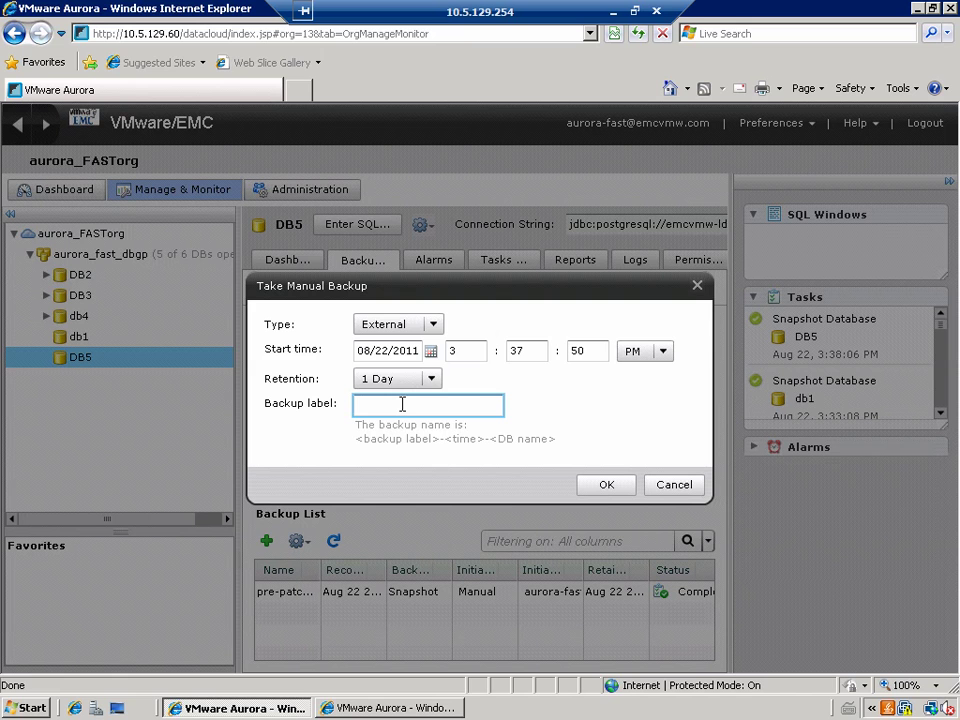
type("pre-patch2")
left_click(606, 487)
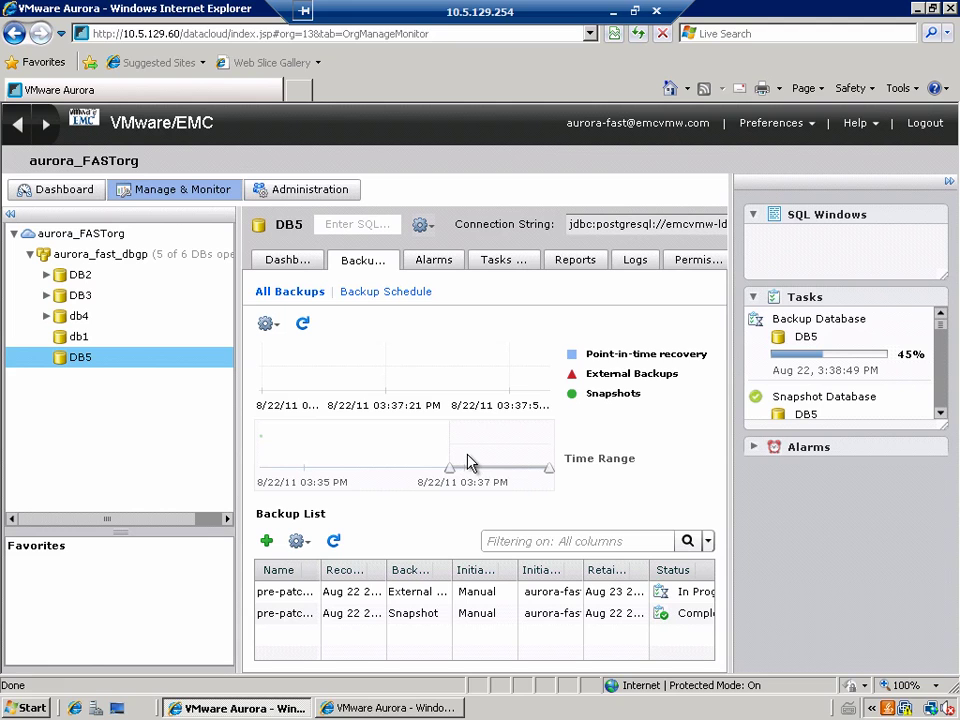
left_click(266, 324)
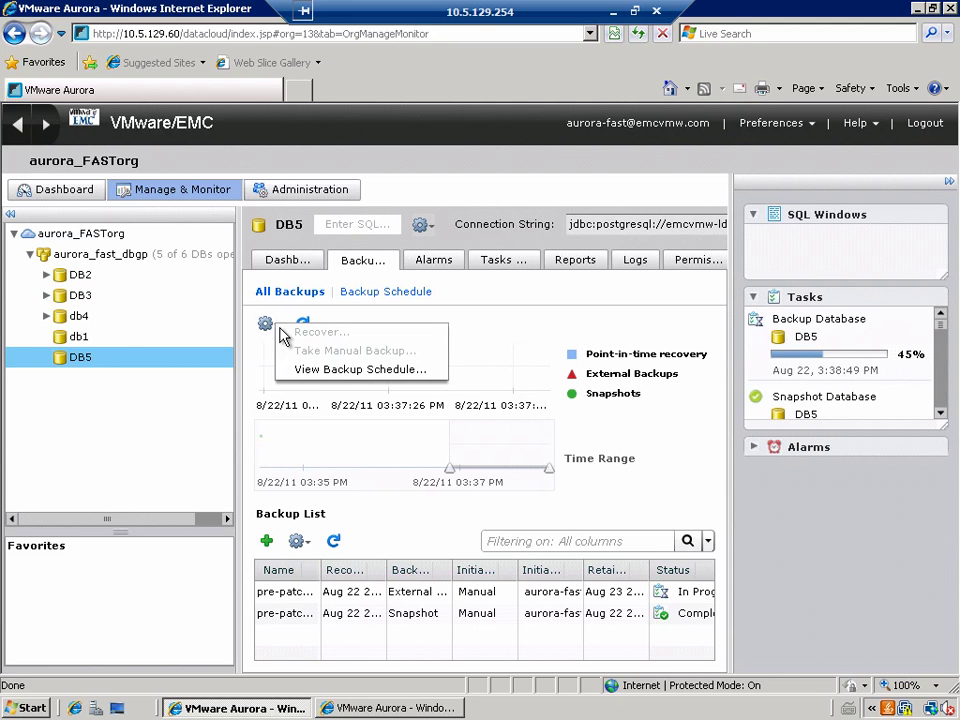
Refresh DB5's backup status, then open Properties > Backup and edit the backup settings
right_click(86, 362)
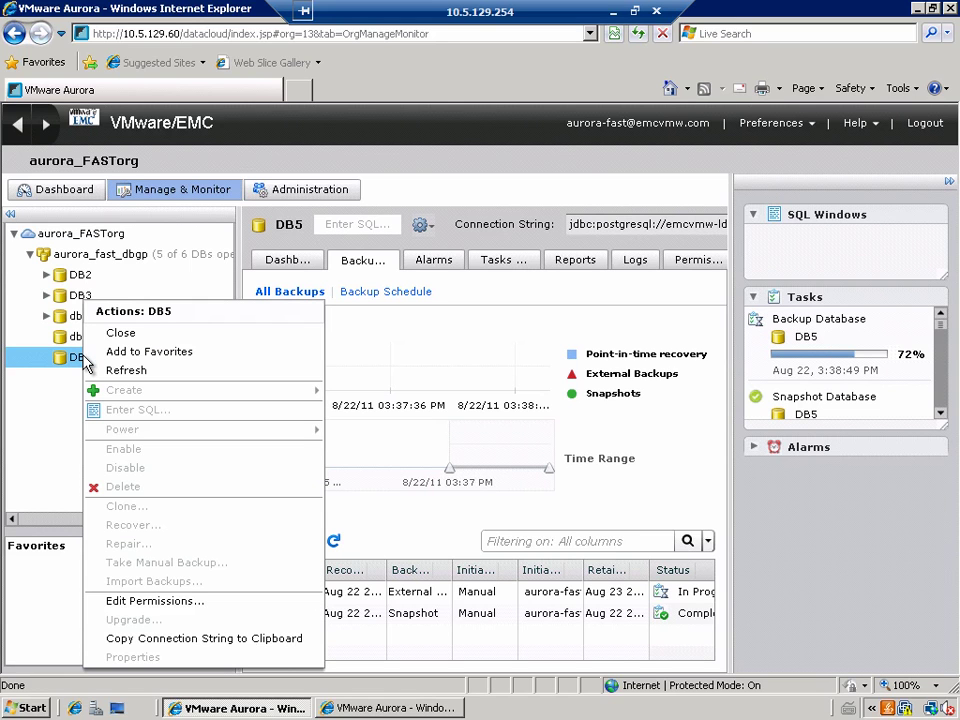
left_click(410, 405)
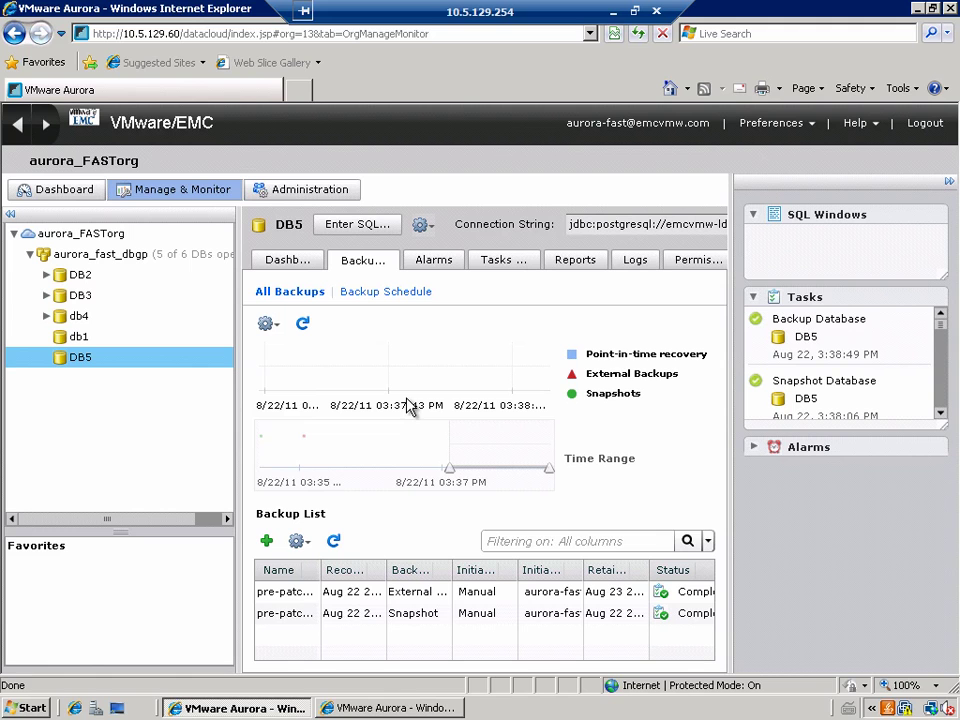
right_click(83, 364)
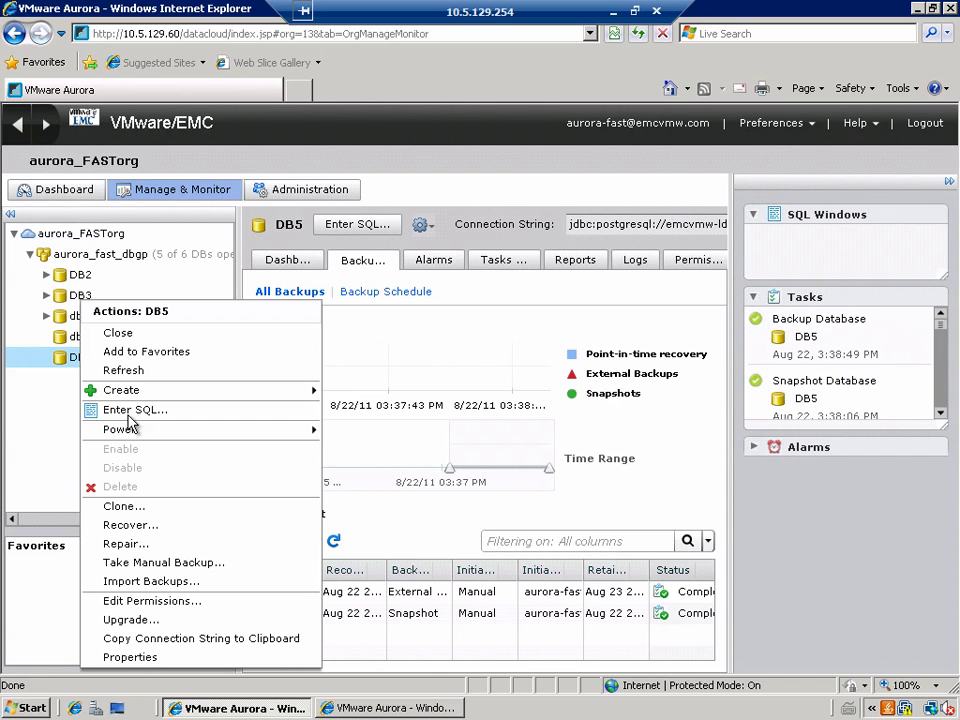
left_click(130, 657)
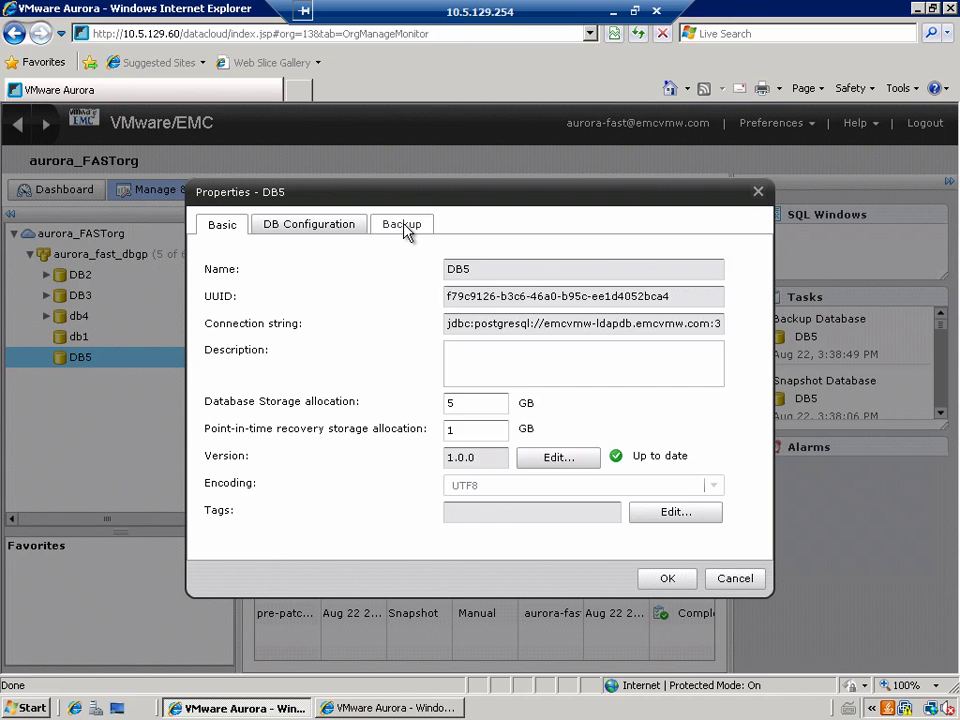
left_click(403, 226)
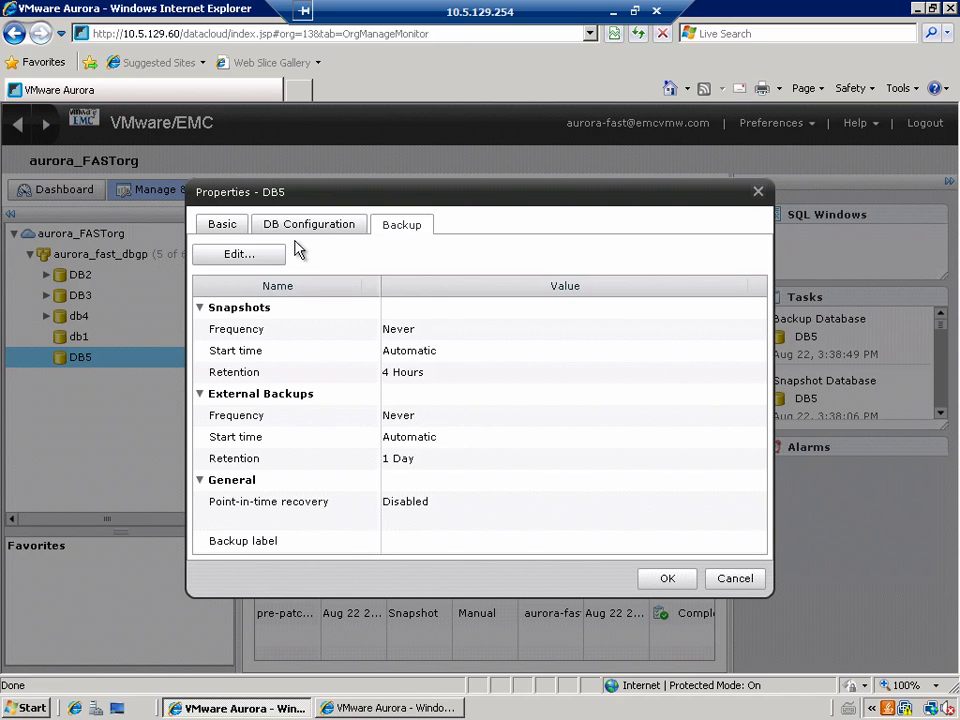
left_click(264, 256)
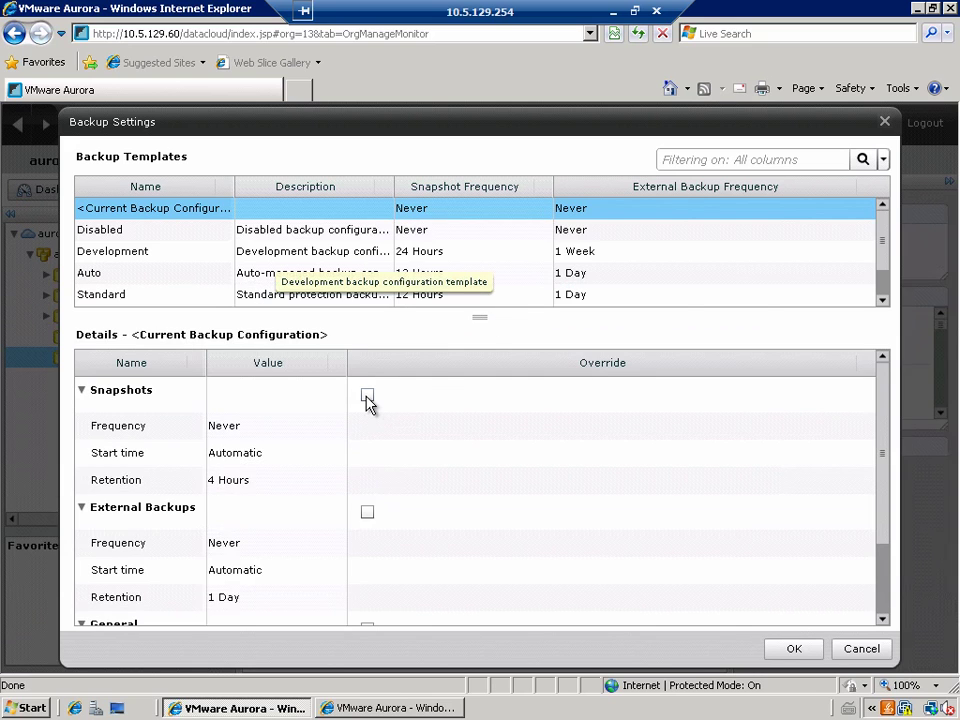
Override DB5's snapshot settings: every 4 Hours, retained 8 Hours
left_click(367, 397)
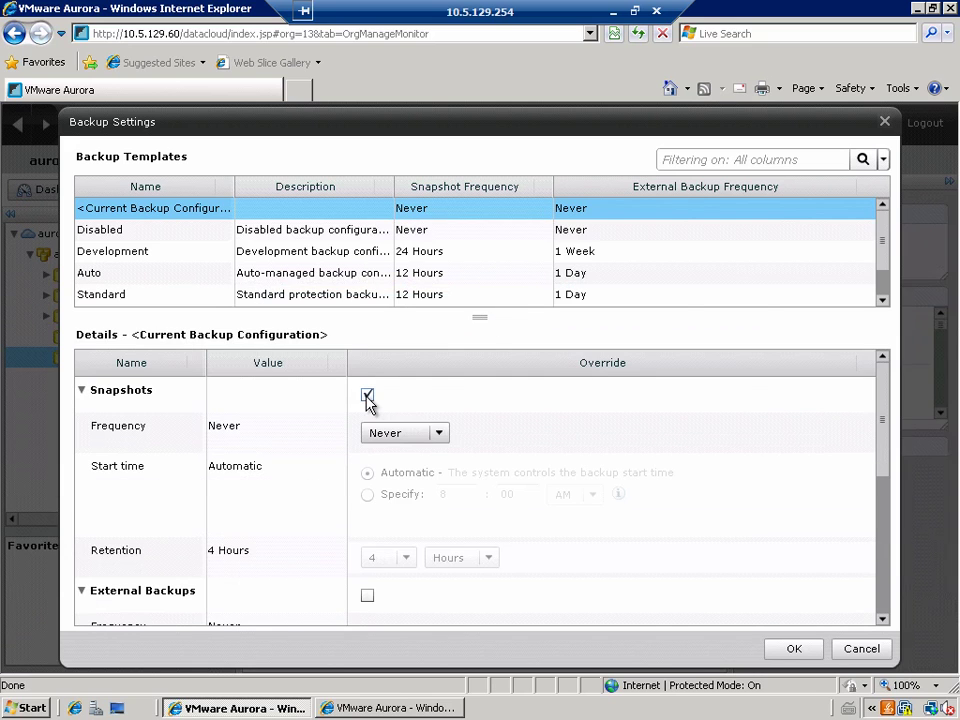
left_click(440, 433)
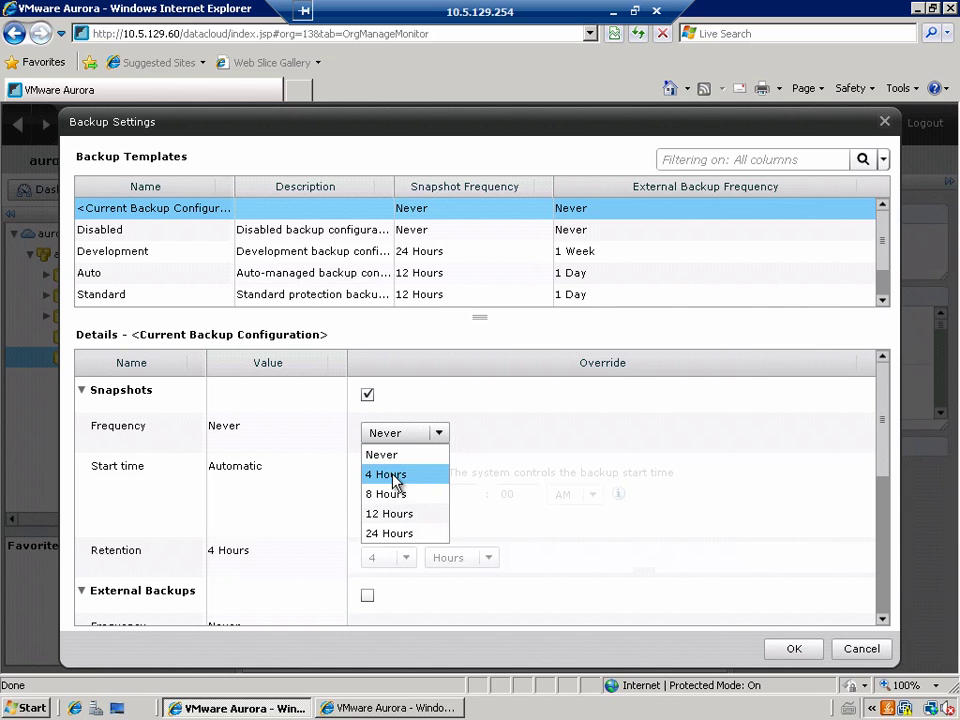
left_click(393, 475)
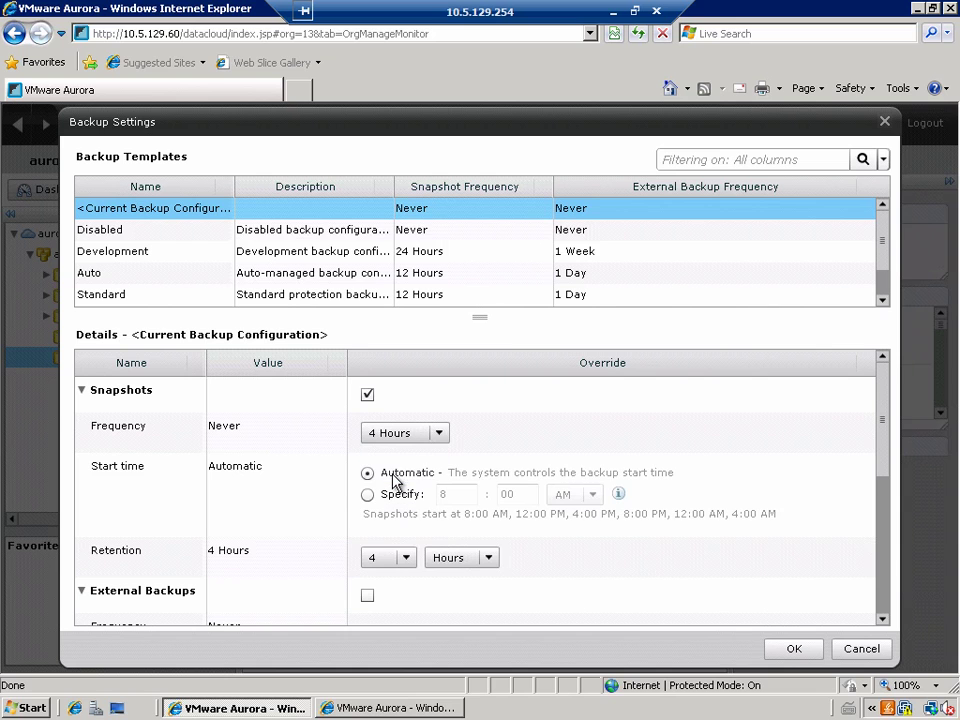
left_click(408, 558)
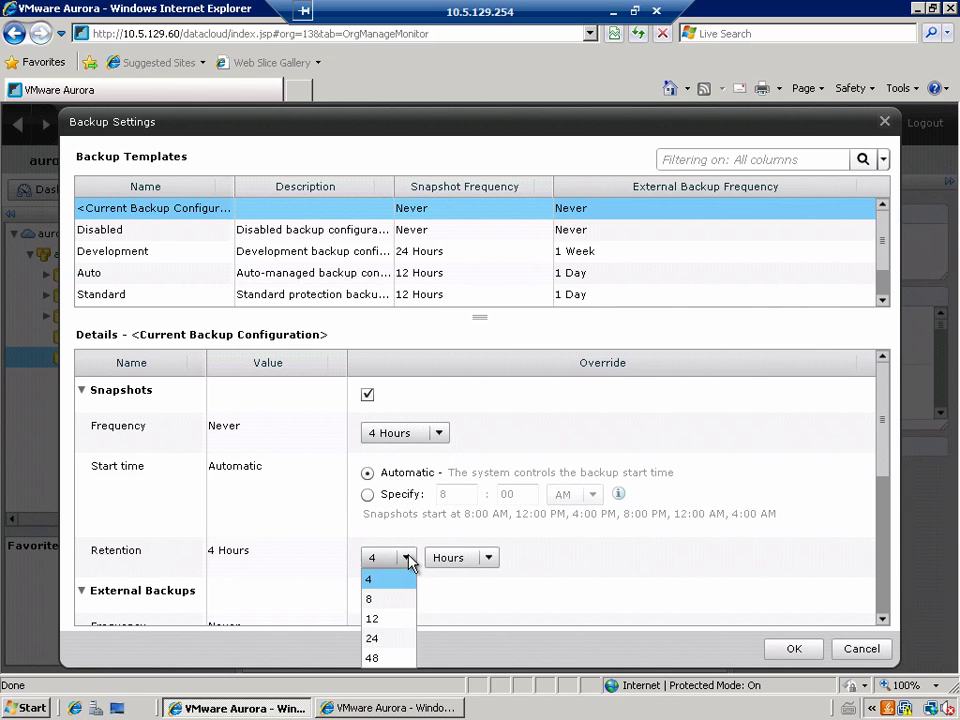
left_click(378, 600)
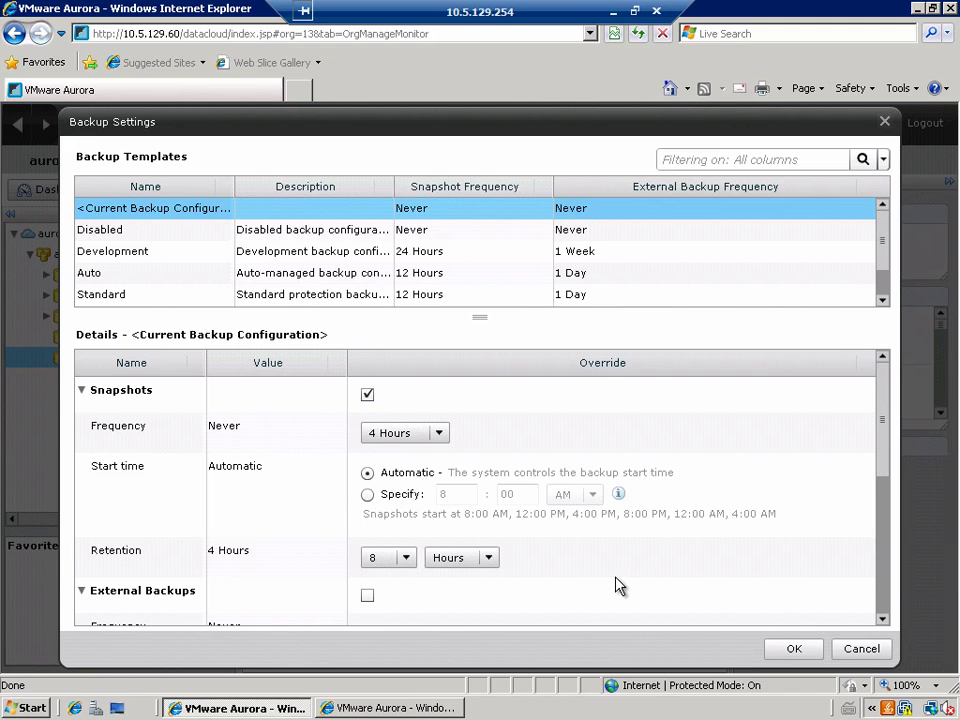
Override the external backup frequency to every 12 Hours
left_click(882, 621)
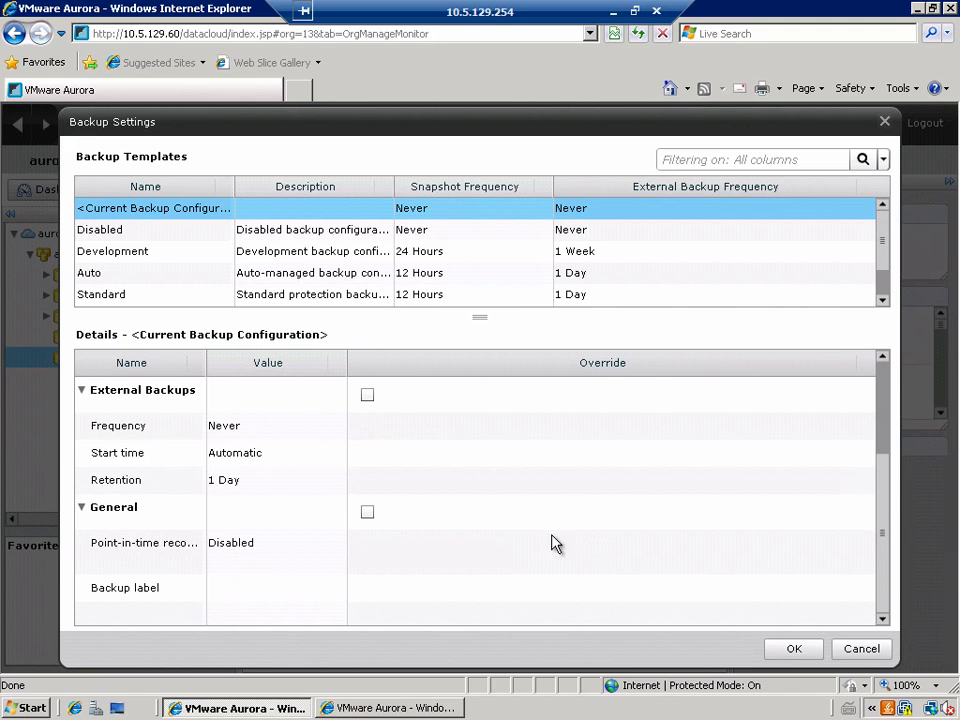
left_click(367, 397)
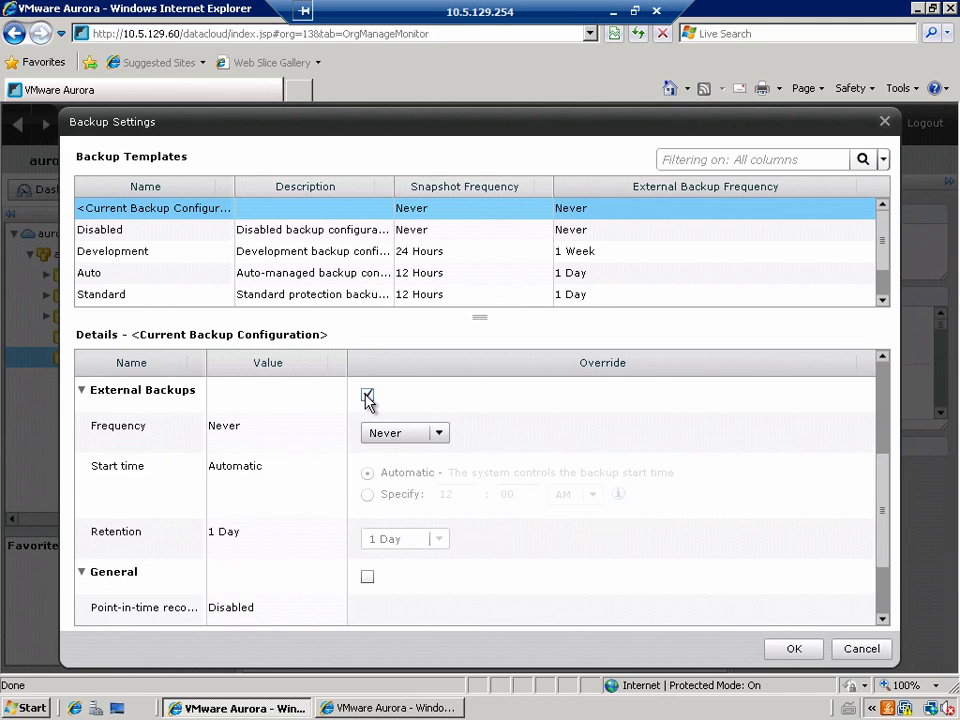
left_click(440, 435)
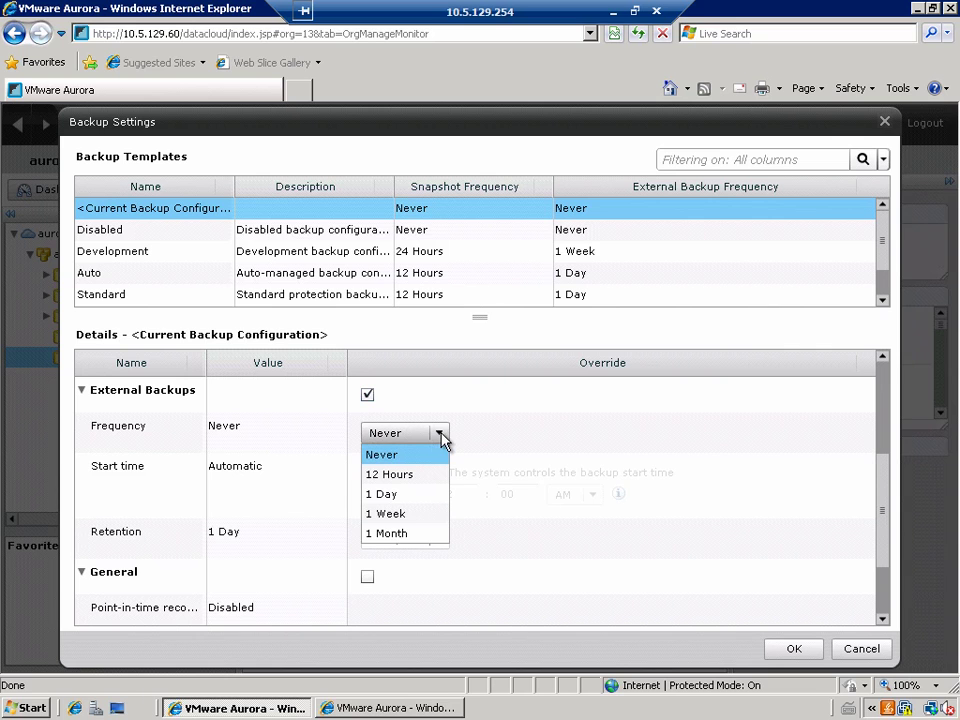
left_click(396, 477)
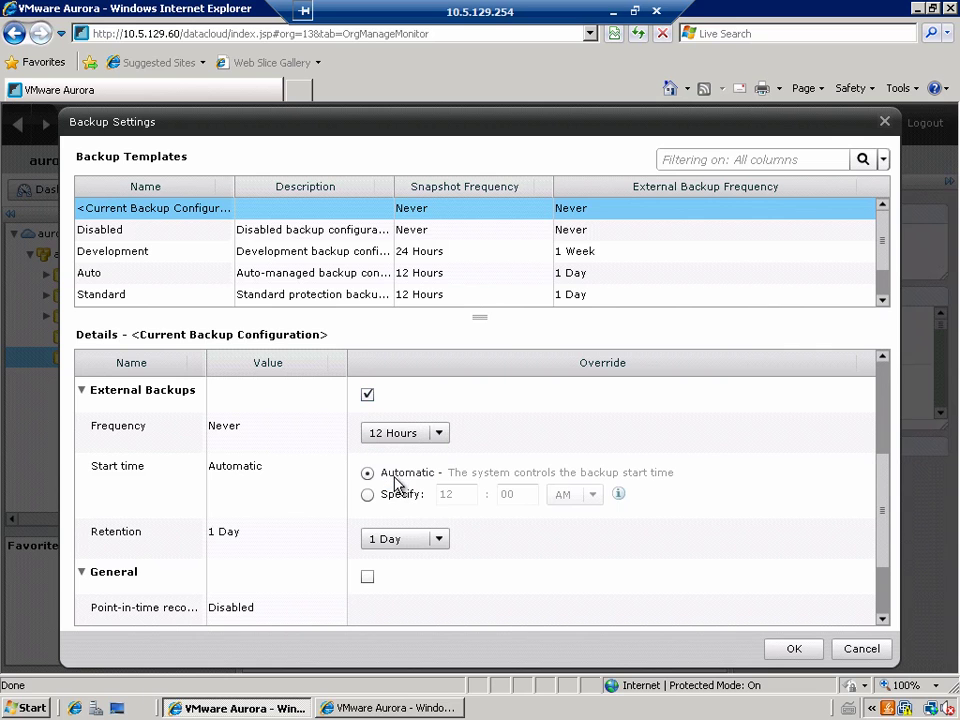
Enable point-in-time recovery with auto-adjusted retention and apply the backup settings
left_click(369, 577)
left_click(367, 616)
scroll(880, 597, "down", 2)
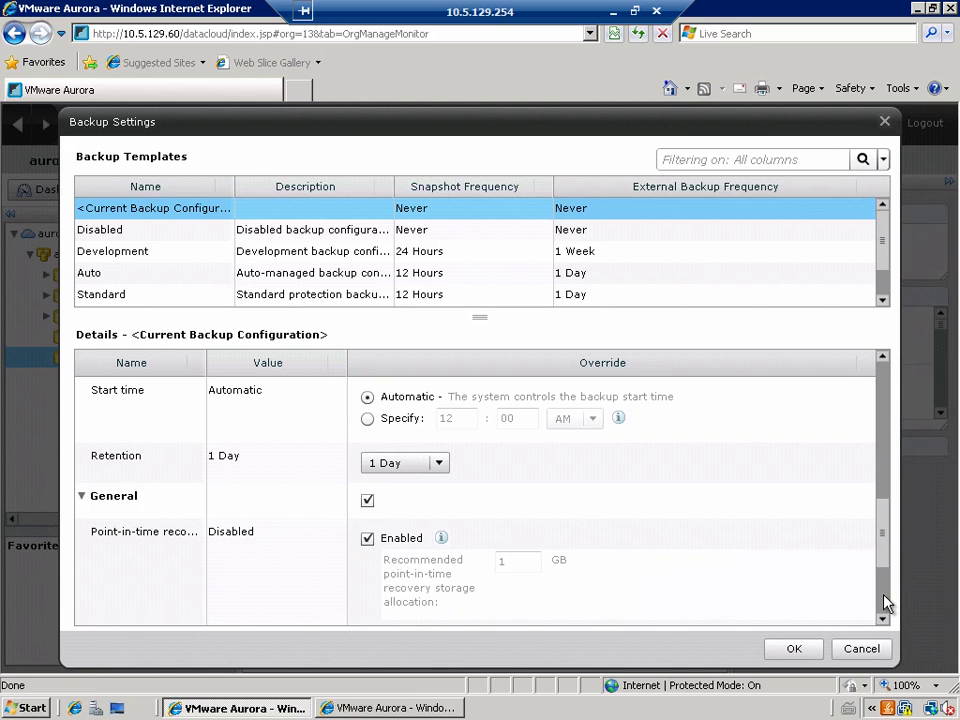
scroll(886, 603, "down", 3)
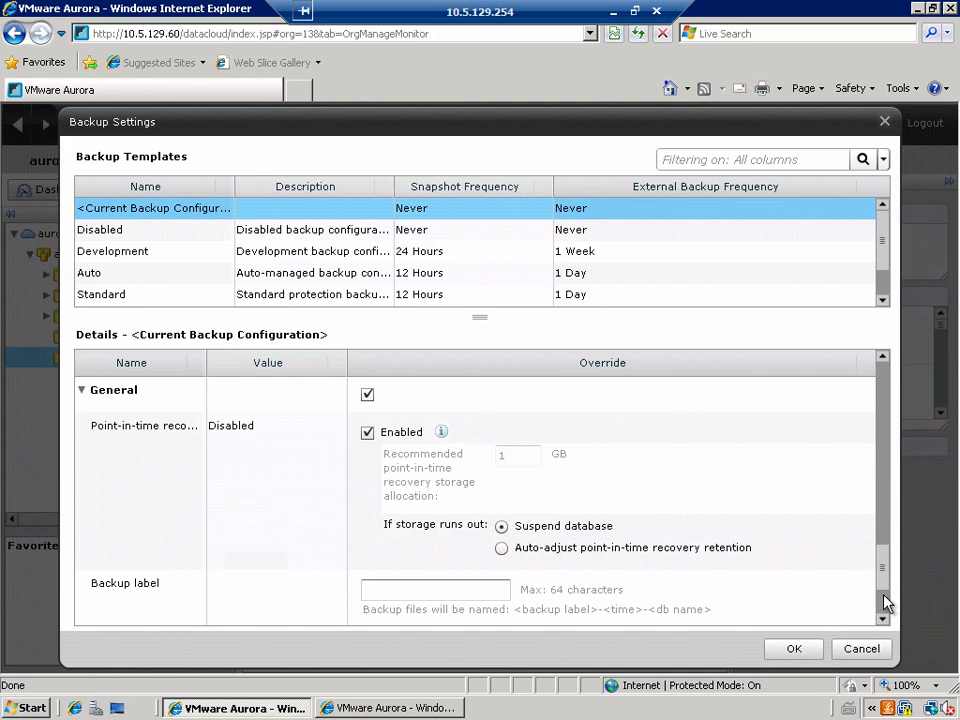
left_click(502, 549)
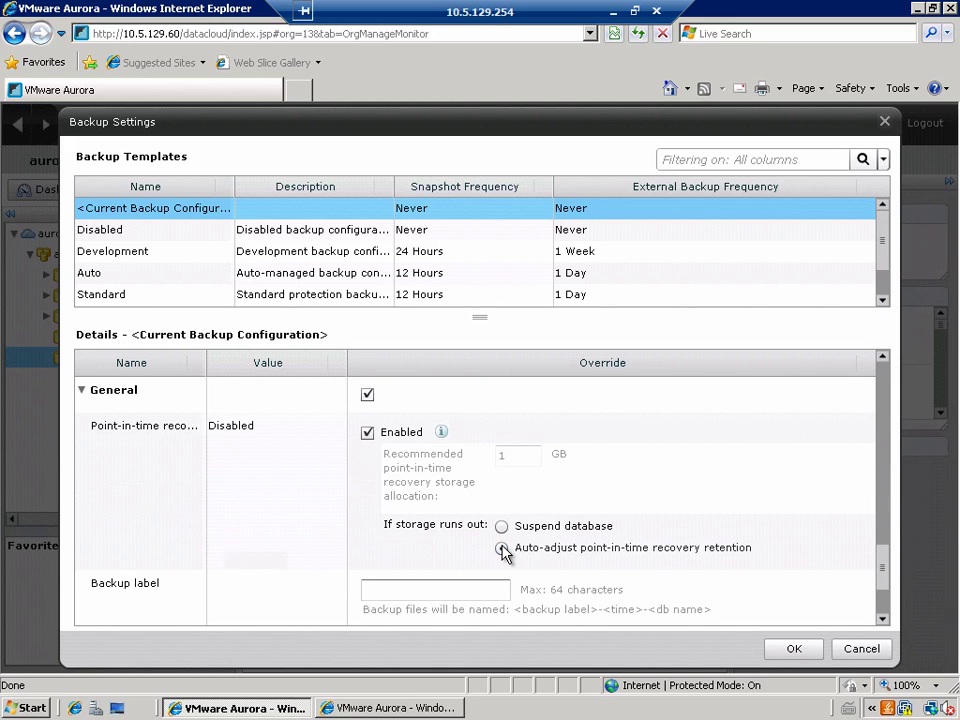
left_click(795, 649)
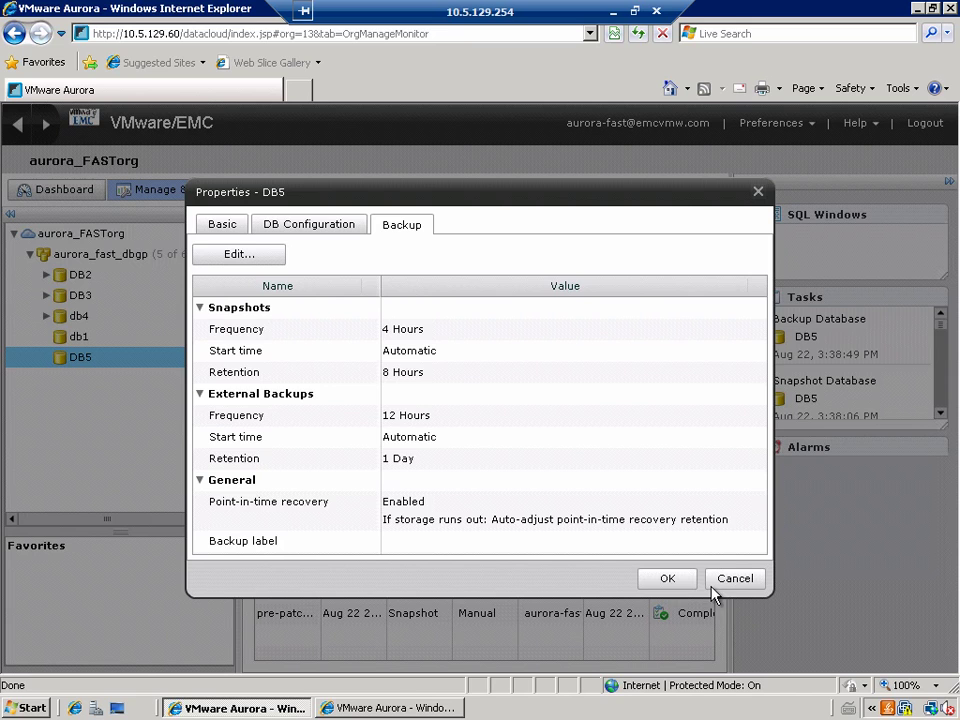
Close Properties - DB5 with OK and refresh DB5's backup timeline chart
left_click(668, 581)
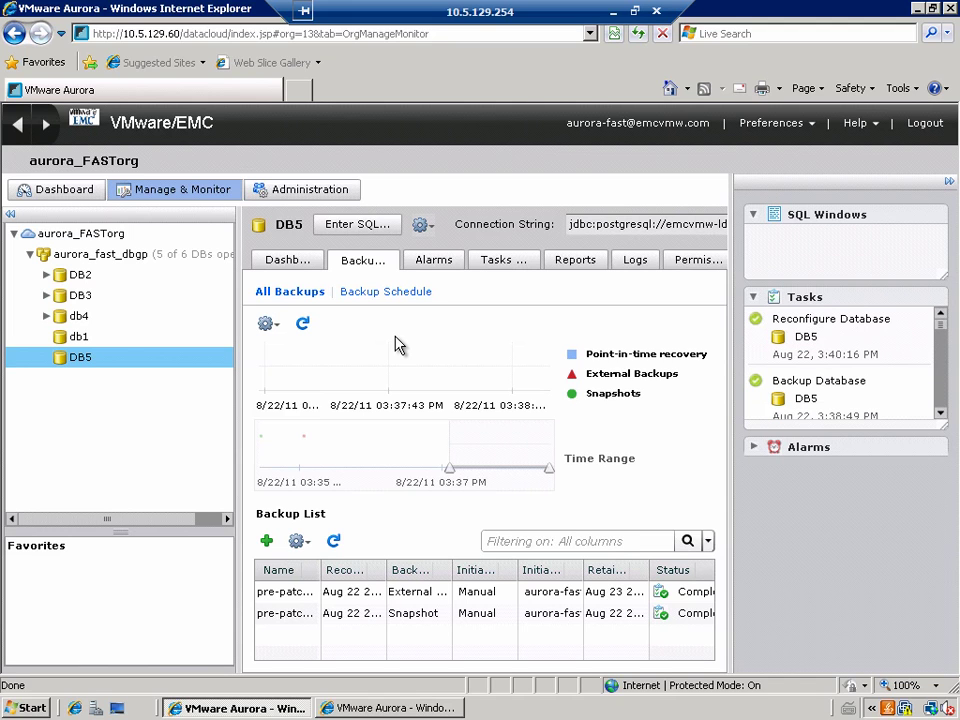
left_click(302, 324)
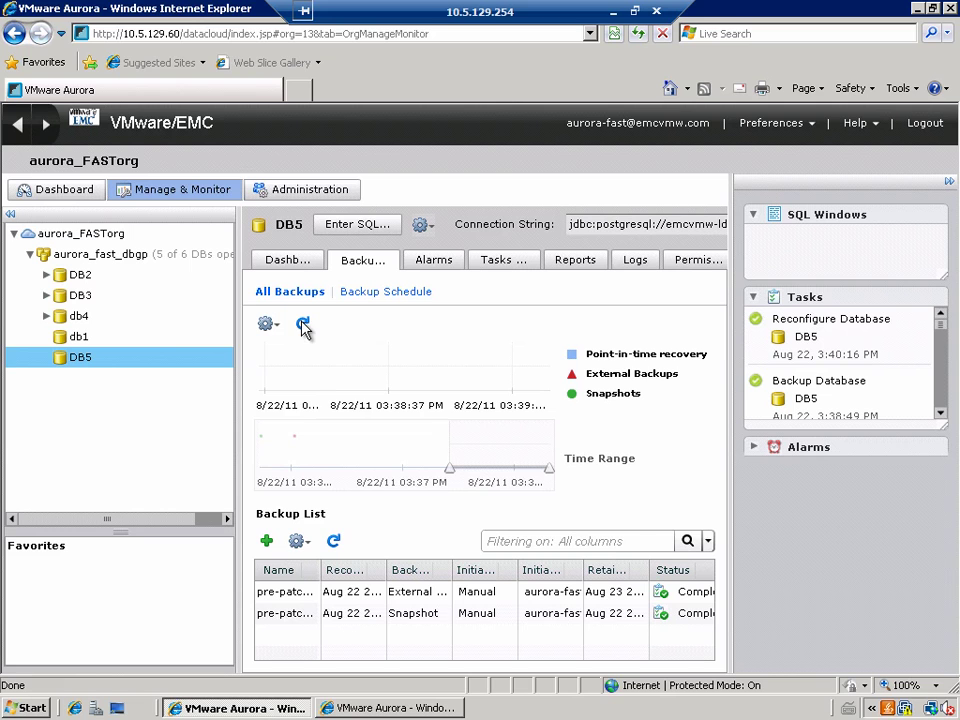
Start a linked clone of DB5 from the external backup and name it DB7
right_click(291, 598)
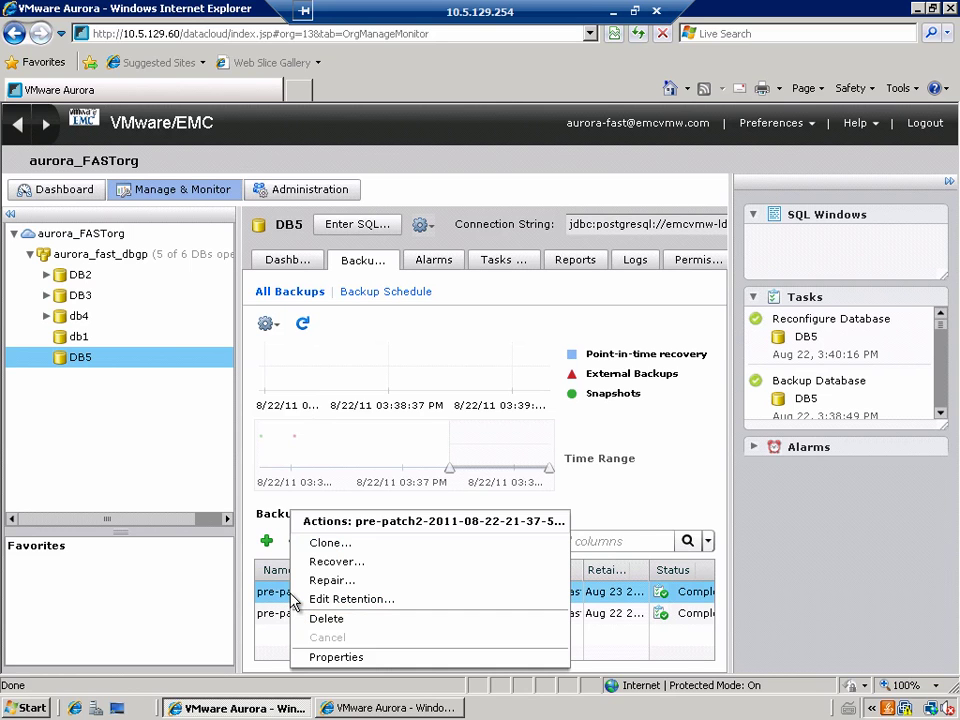
left_click(330, 545)
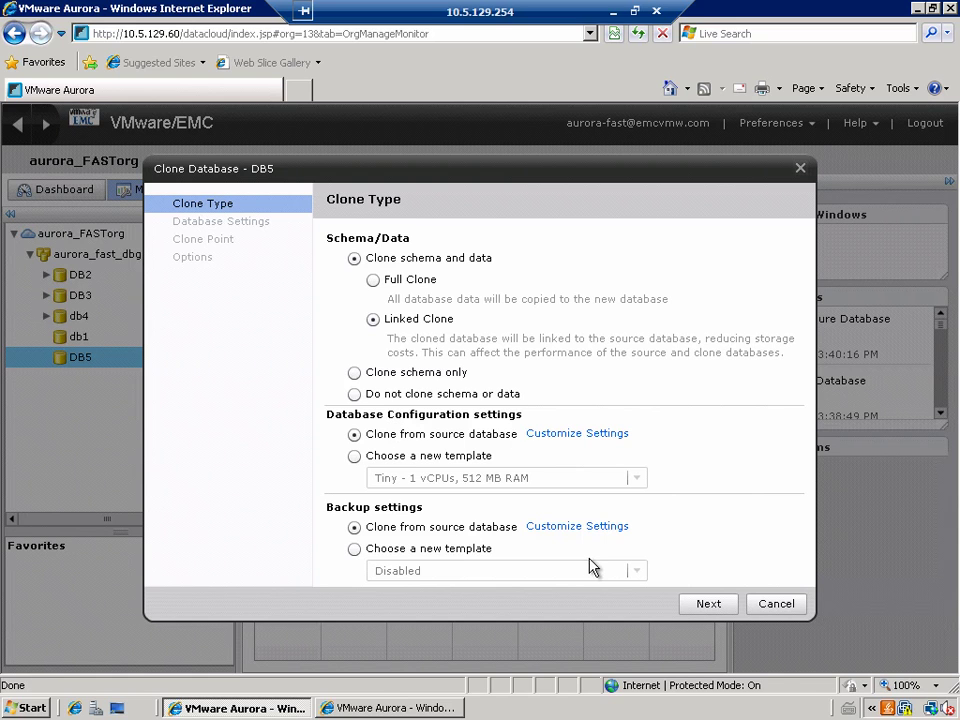
left_click(710, 604)
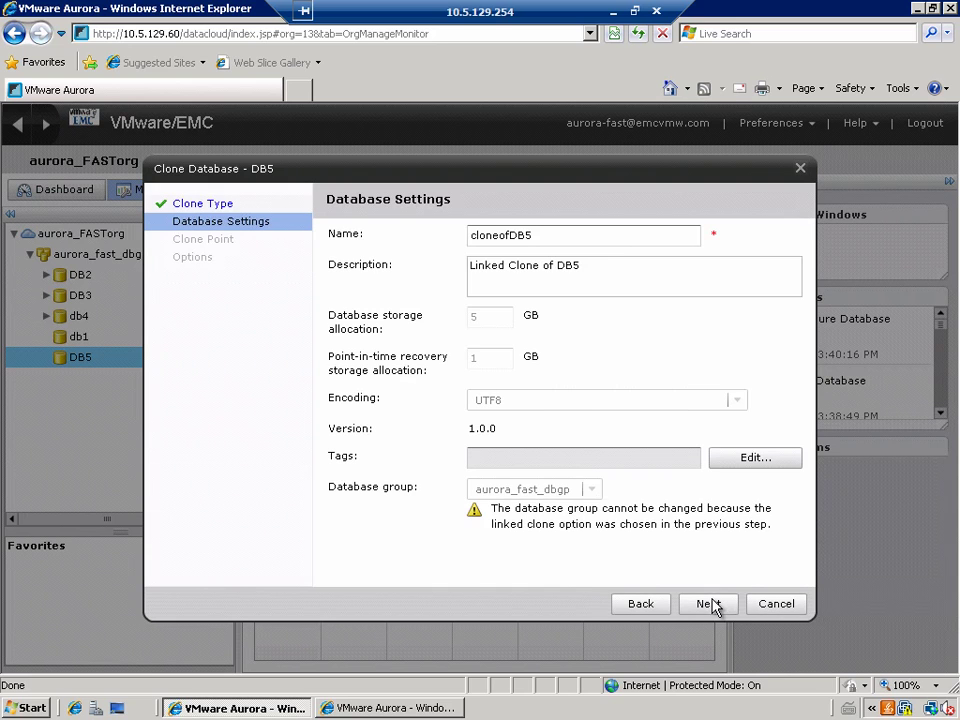
left_click(511, 235)
left_click_drag(537, 236, 460, 238)
type("DB7")
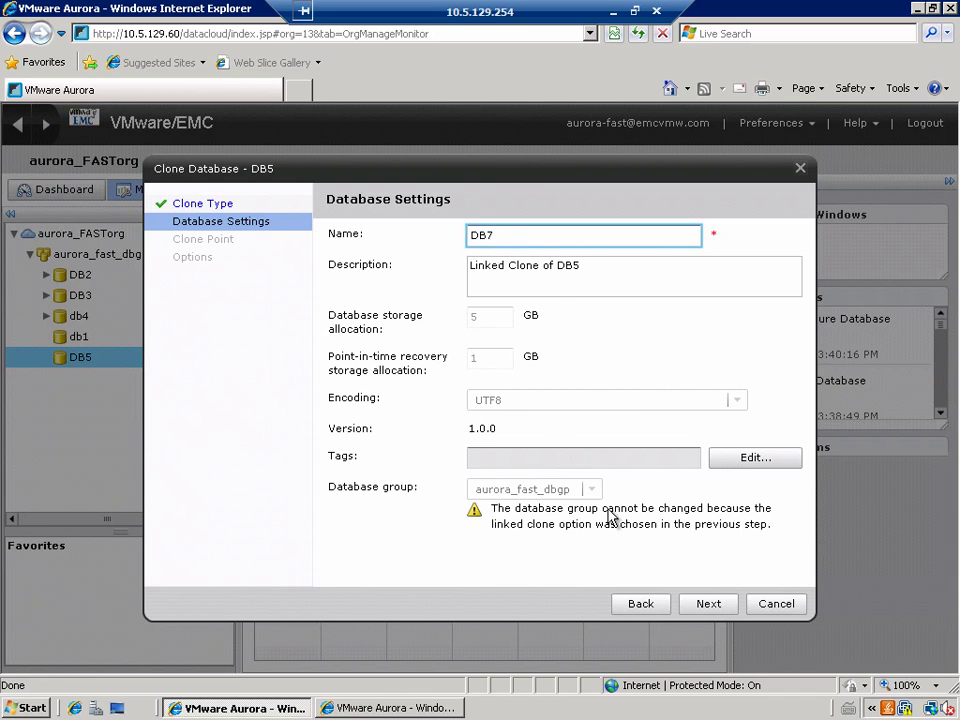
Clone from now with expiration 08/22/2011 3:44 PM and a warning, then finish
left_click(707, 602)
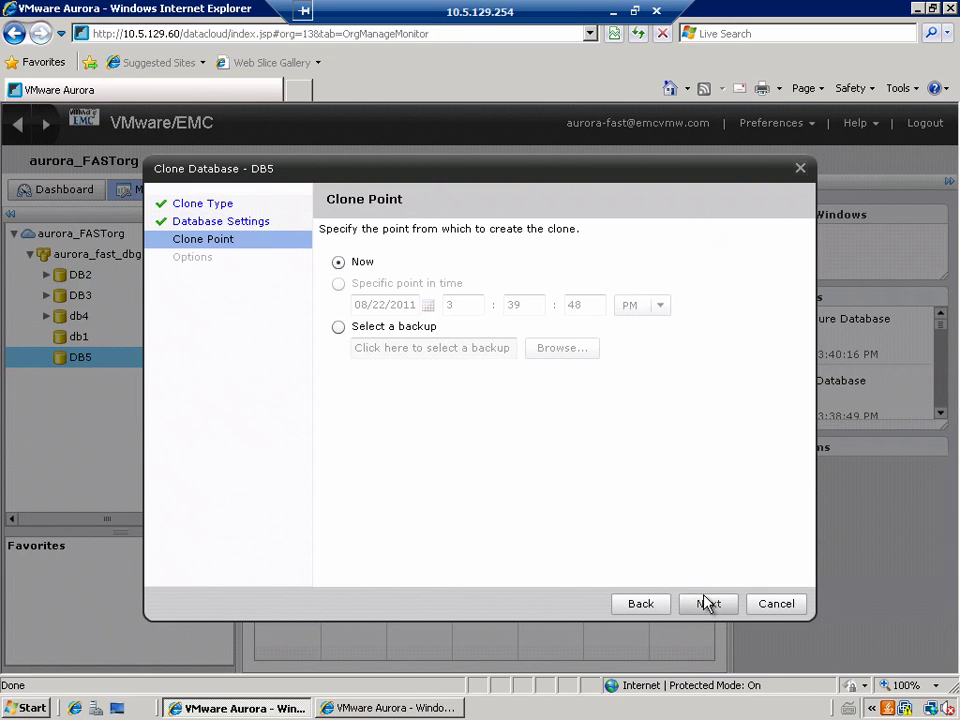
left_click(707, 602)
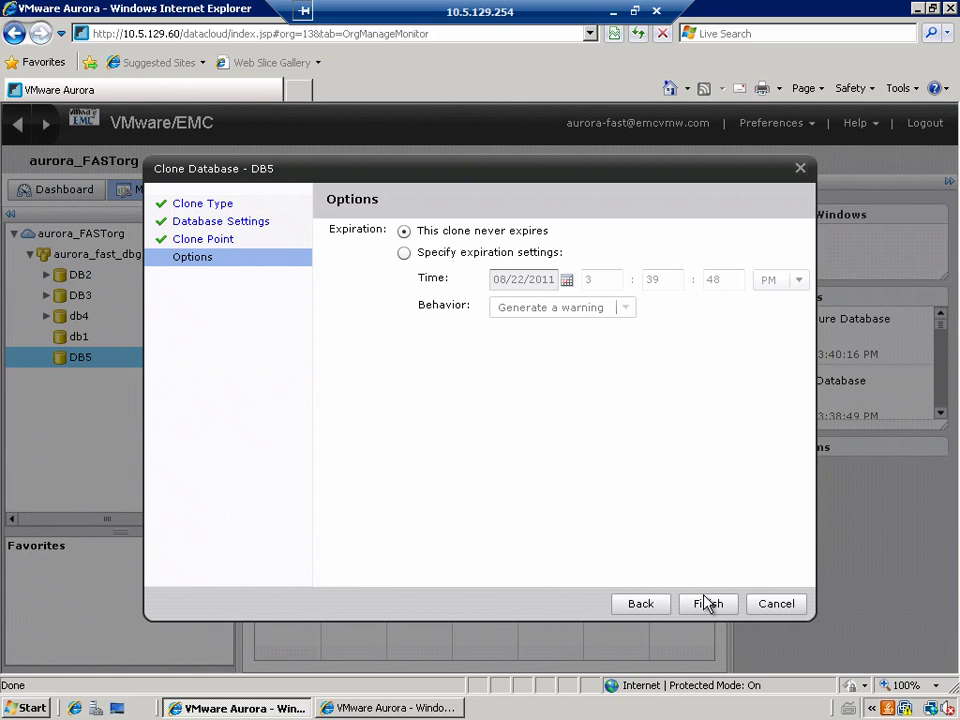
left_click(404, 254)
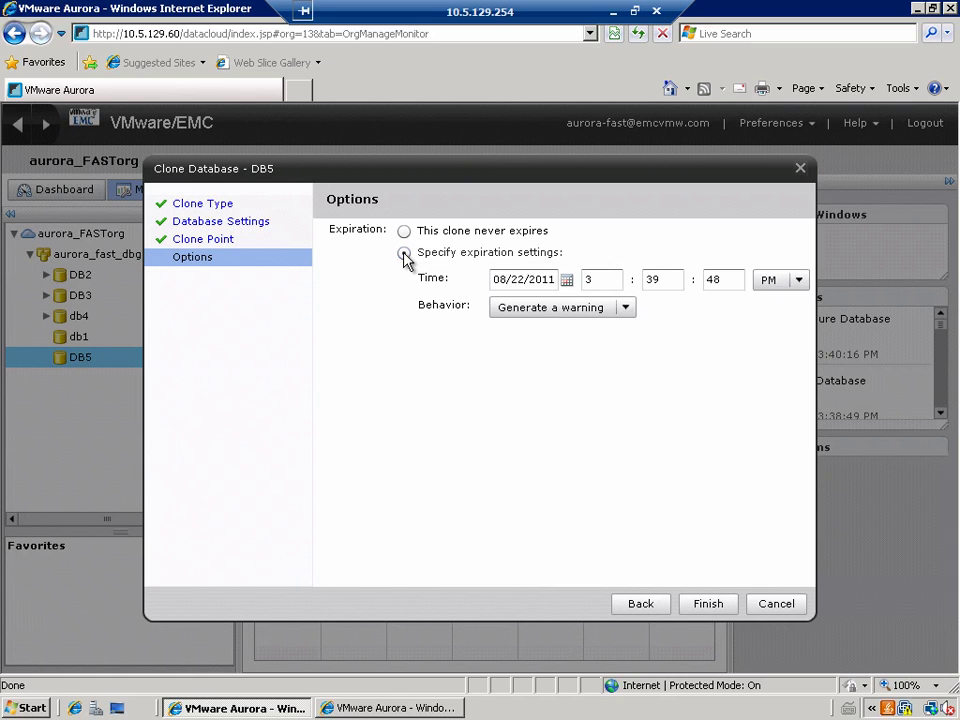
left_click(669, 284)
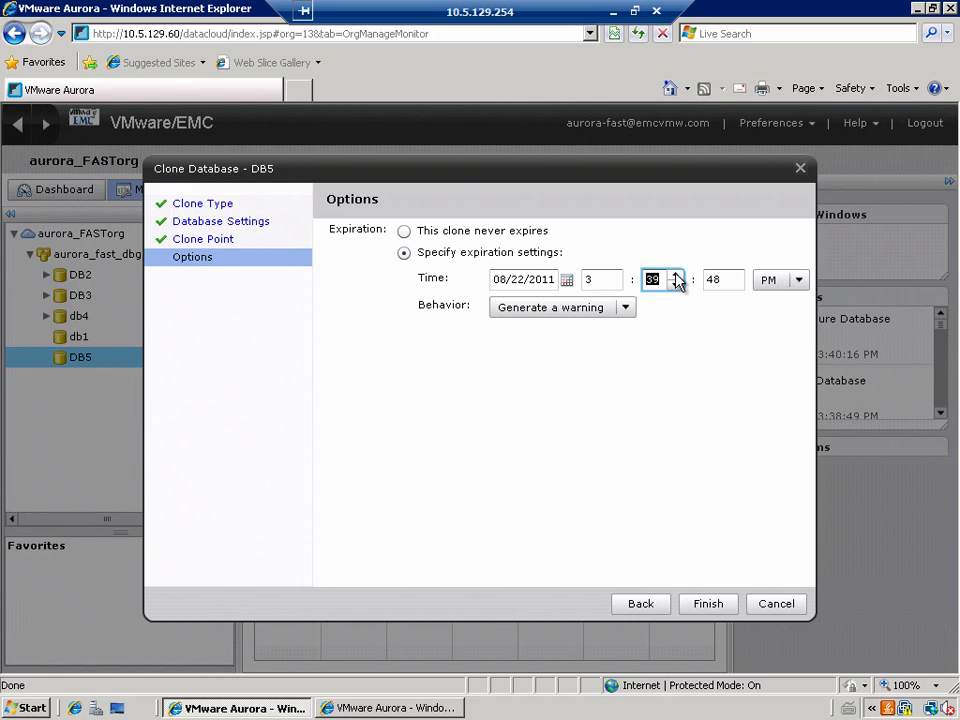
left_click(675, 274)
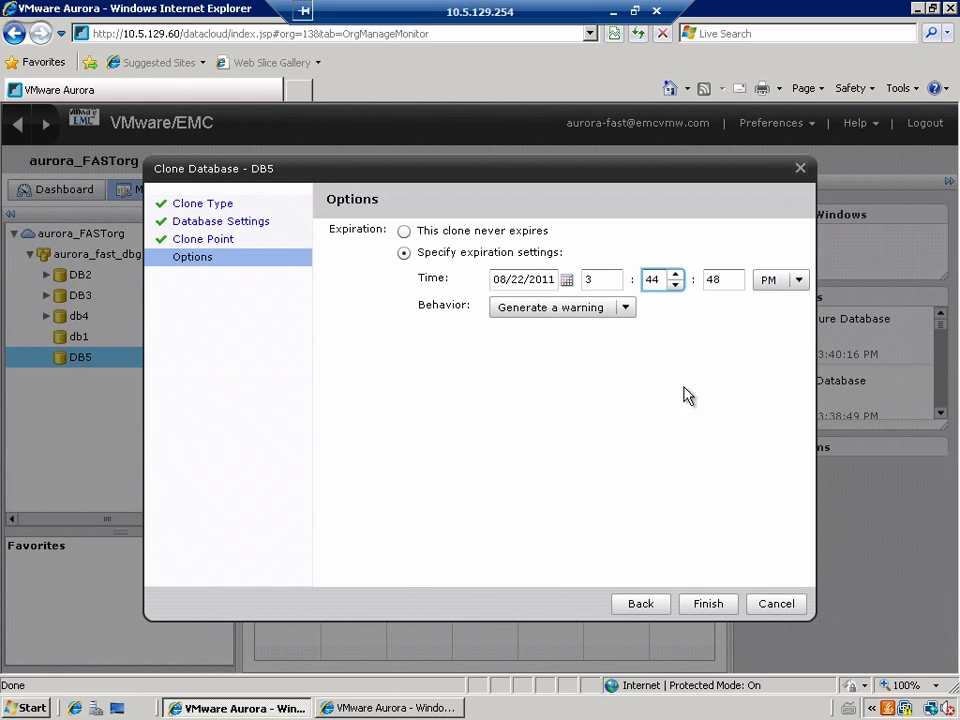
left_click(709, 605)
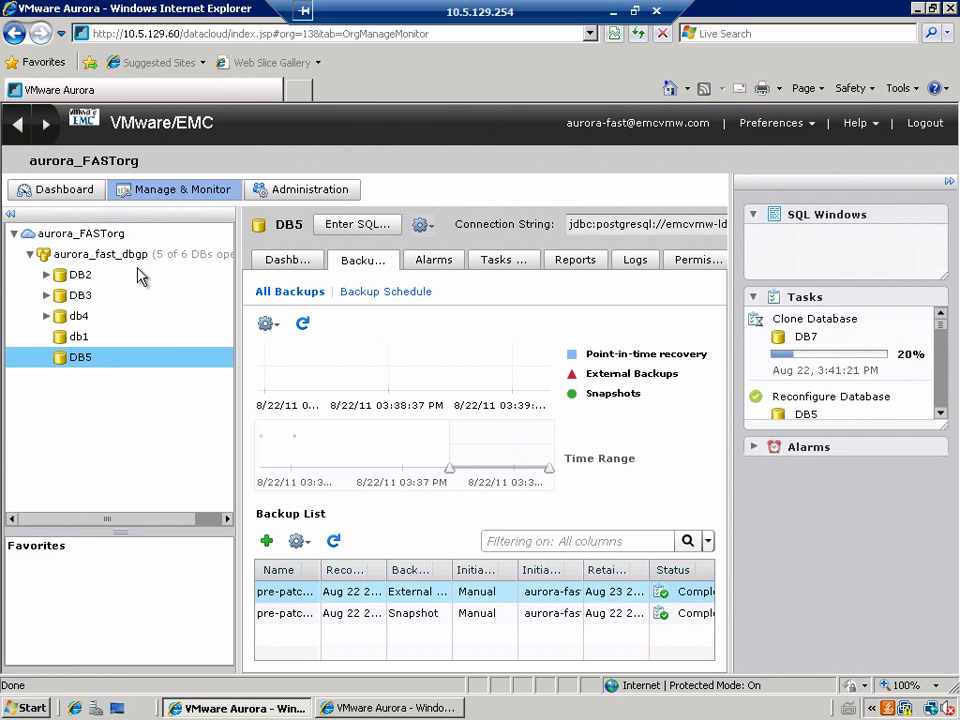
Show the aurora_FASTorg database list to see DB7 running
left_click(88, 238)
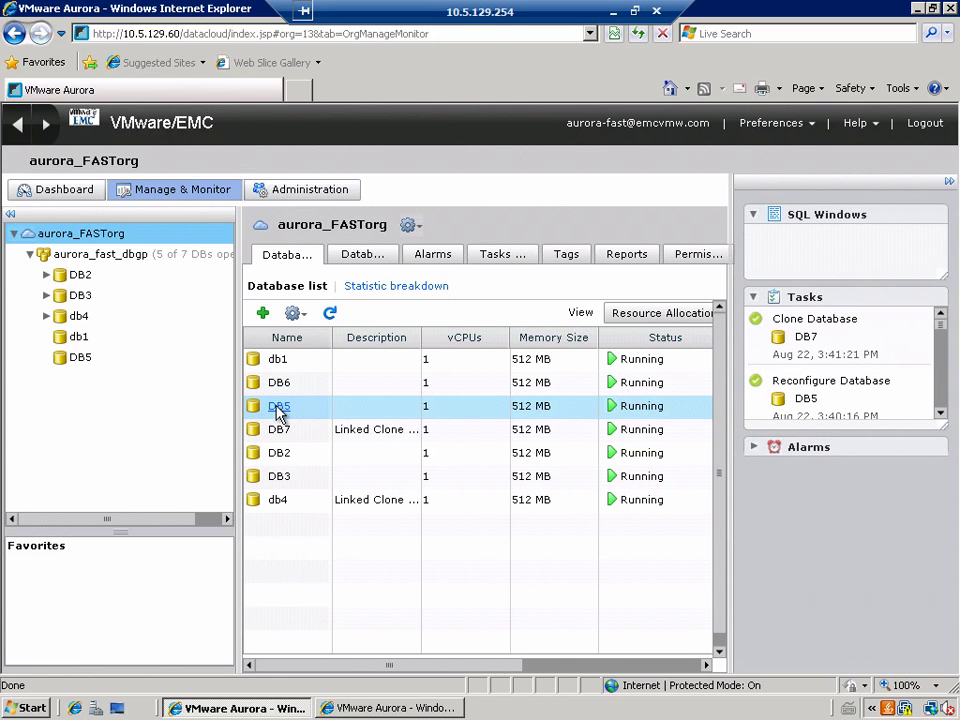
Choose Recover on DB5 and select the pre-patch1 manual snapshot as the backup source
right_click(280, 413)
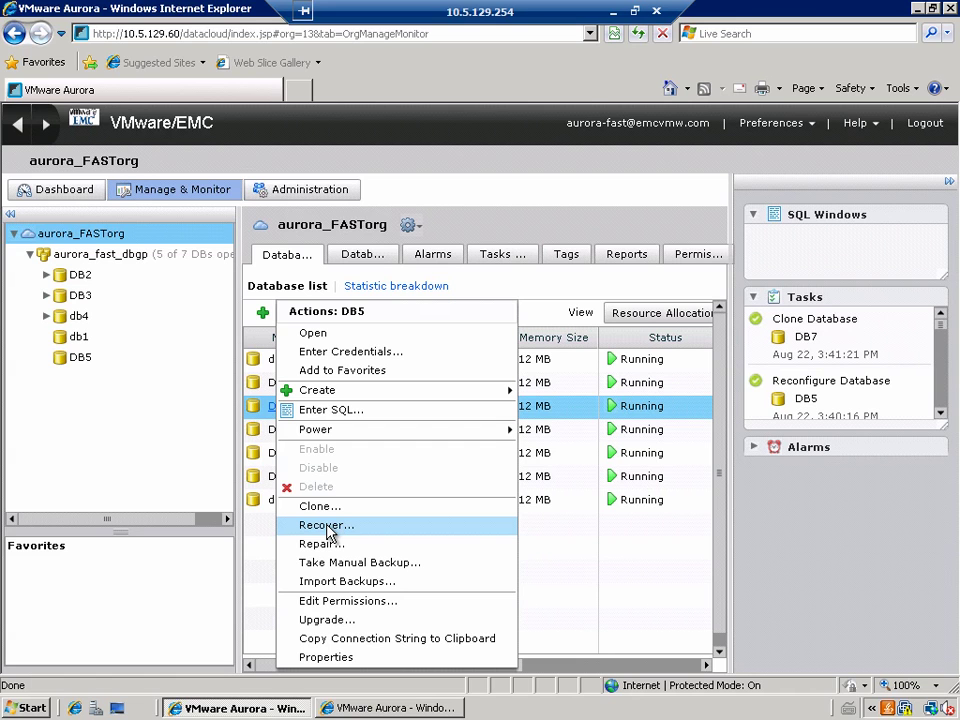
left_click(327, 526)
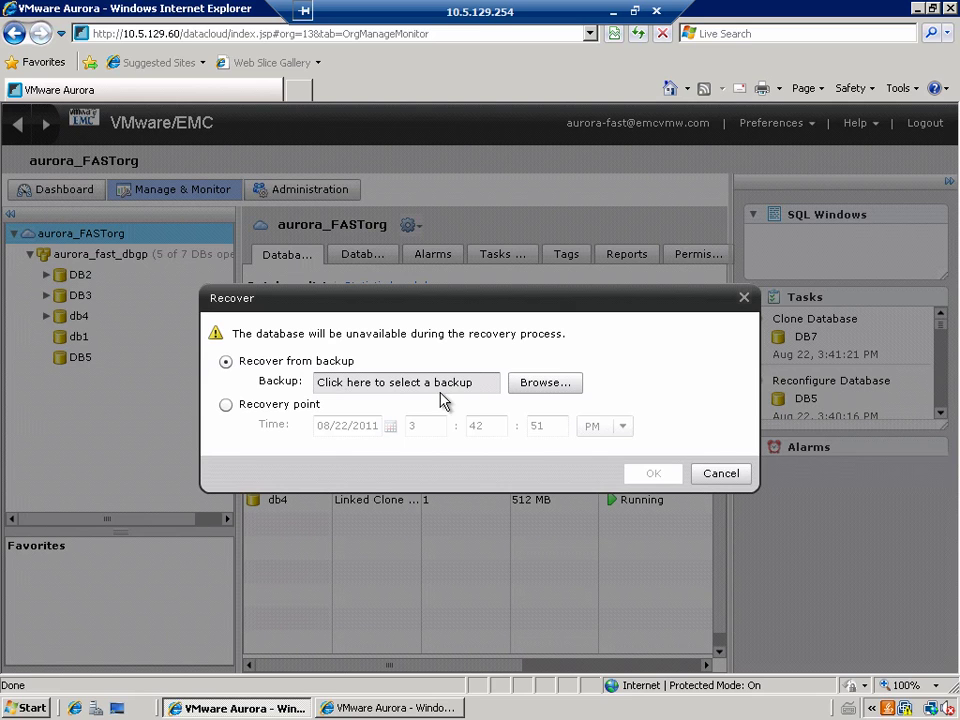
left_click(535, 384)
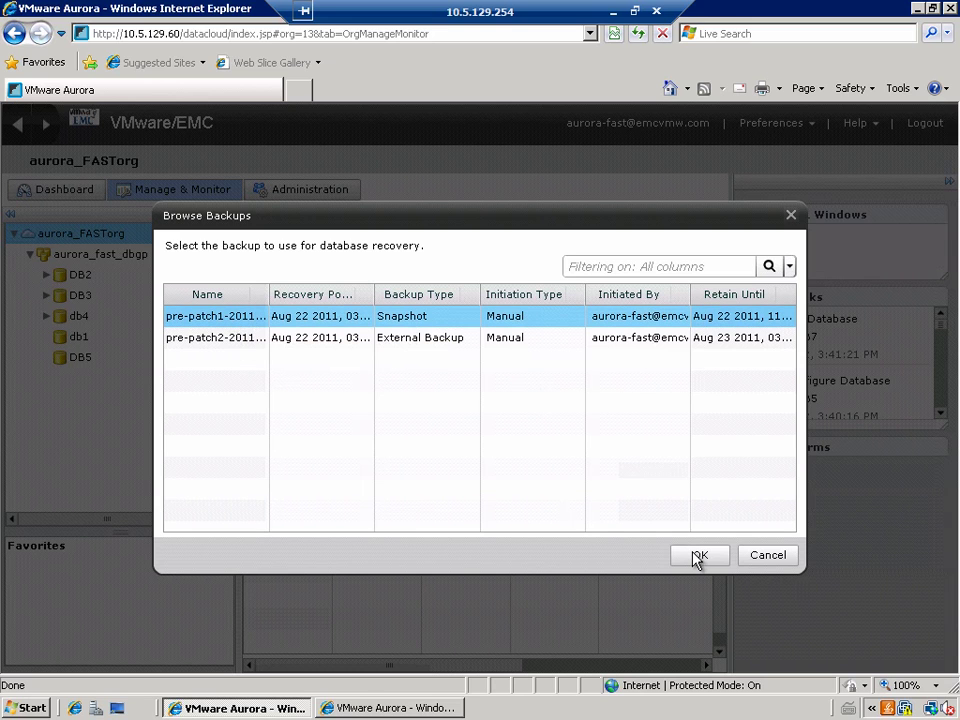
left_click(699, 555)
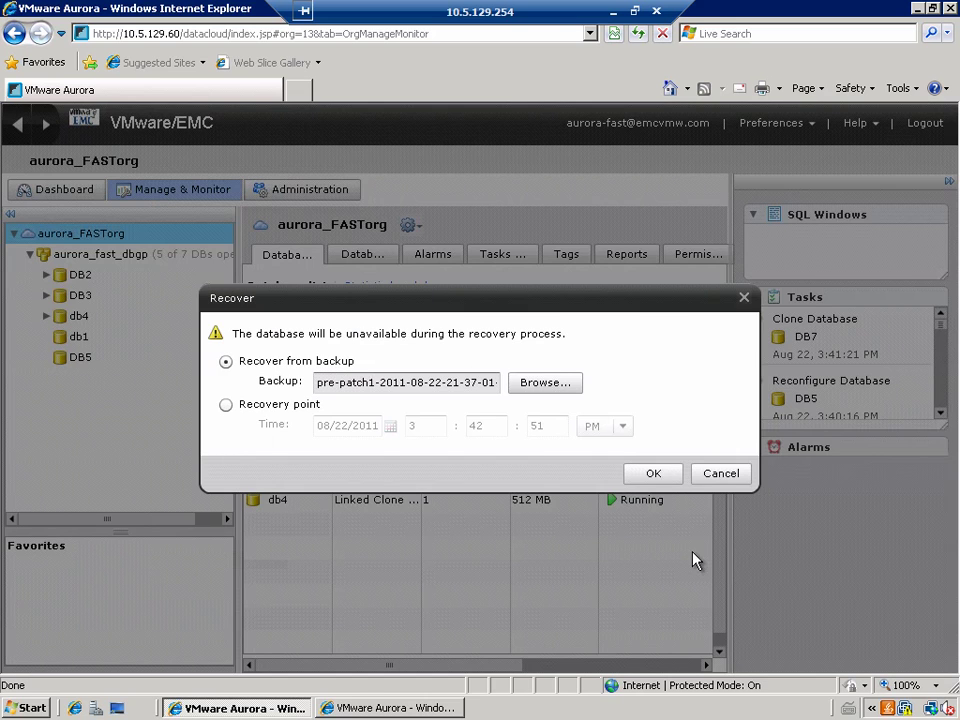
left_click(655, 474)
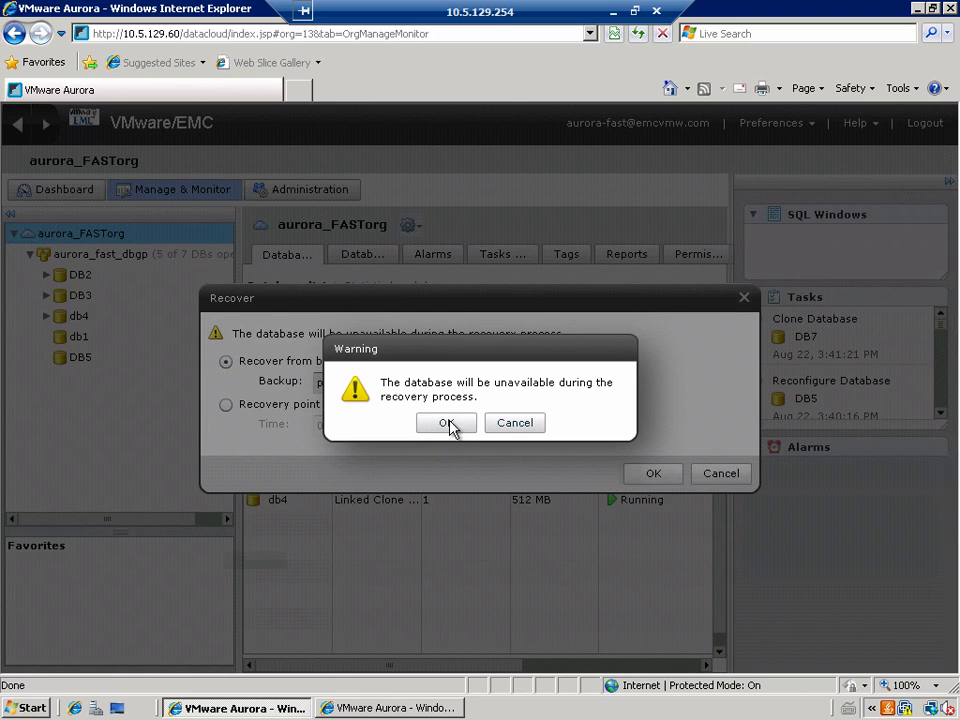
Accept the warning that DB5 will be unavailable during the restore
left_click(447, 424)
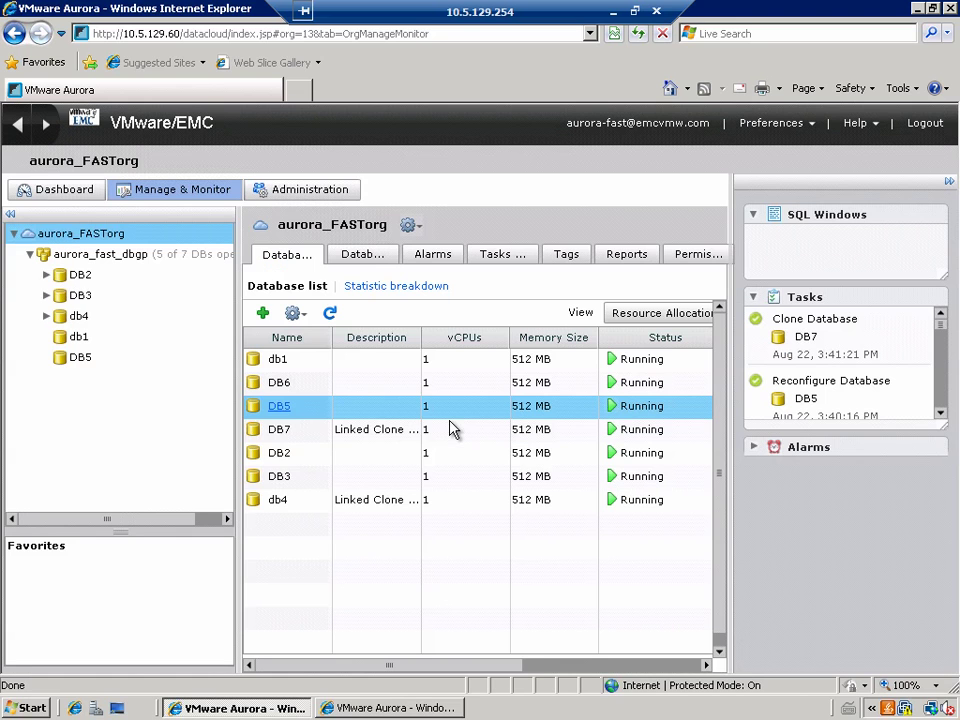